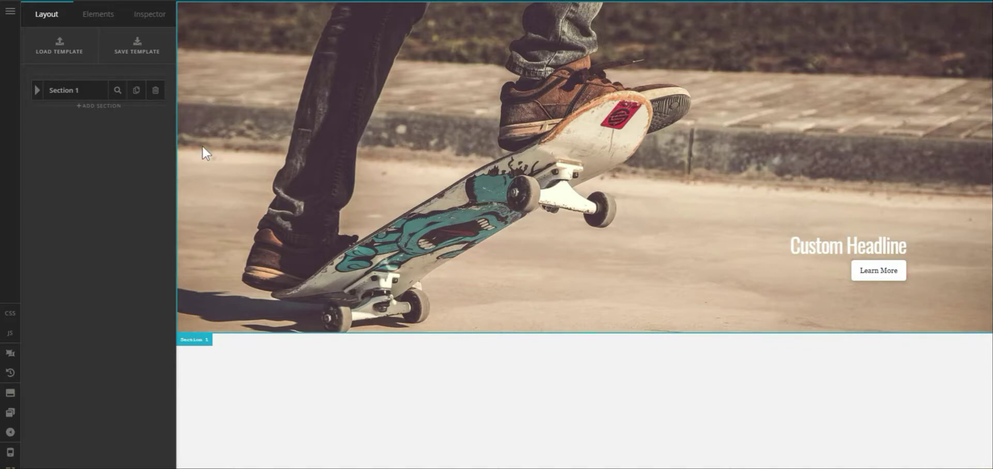
Delete the existing skateboard section and add a new empty section to the page.
click(155, 93)
click(442, 288)
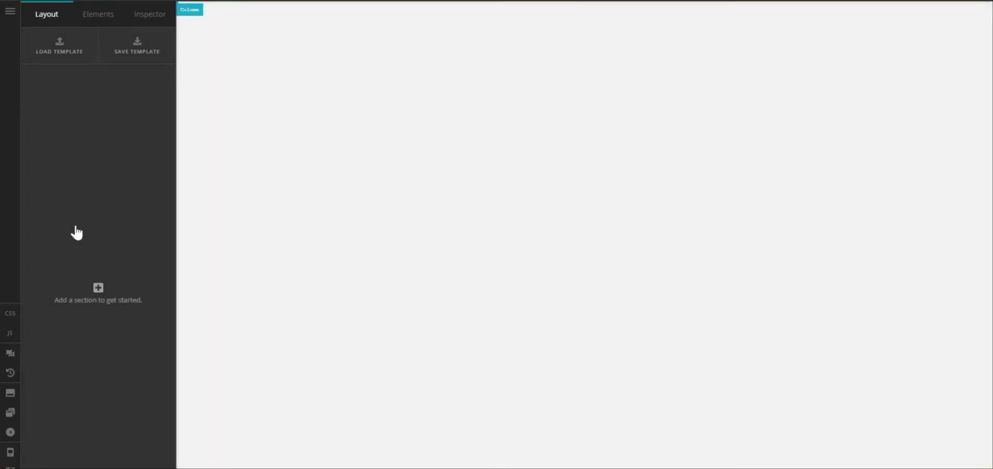
click(76, 232)
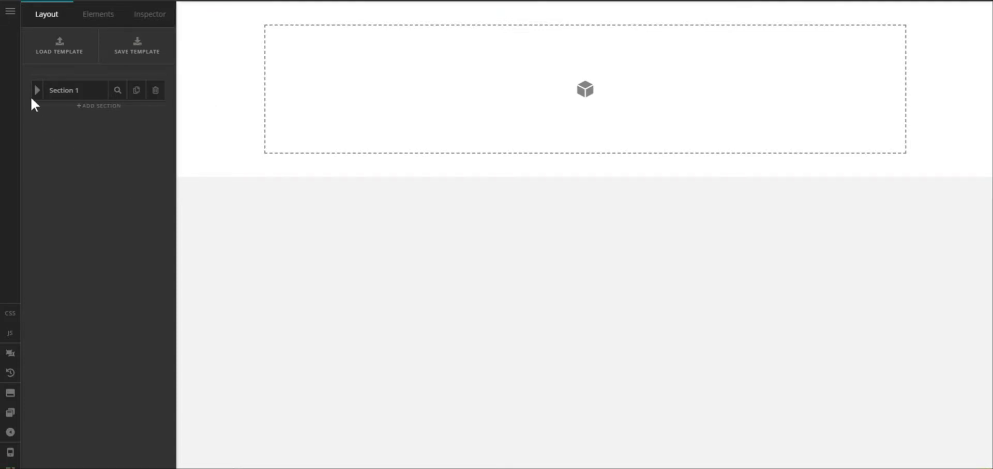
Enable the advanced background for Section 1, set its lower layer type to image, and open the media library.
click(118, 91)
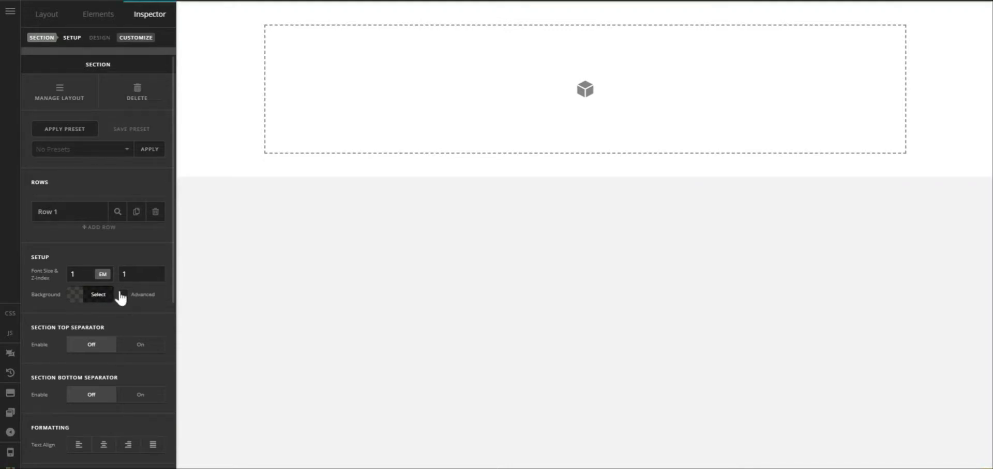
click(141, 301)
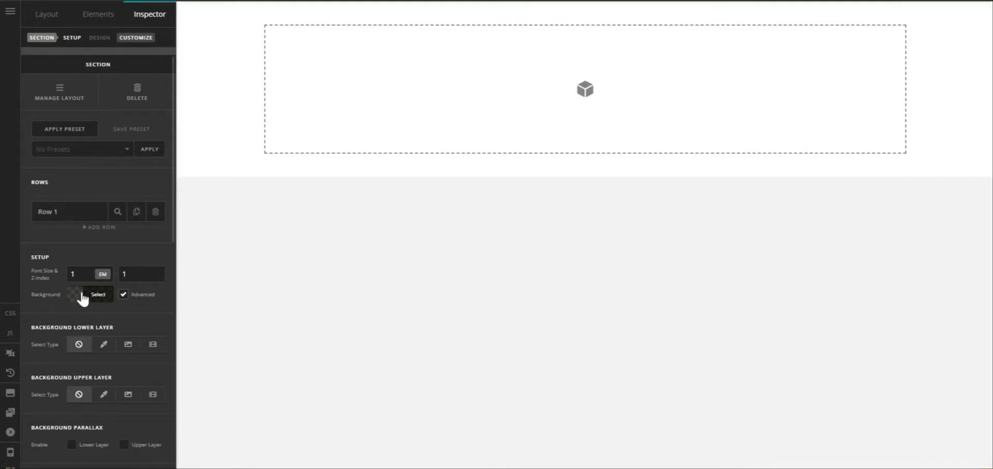
click(127, 345)
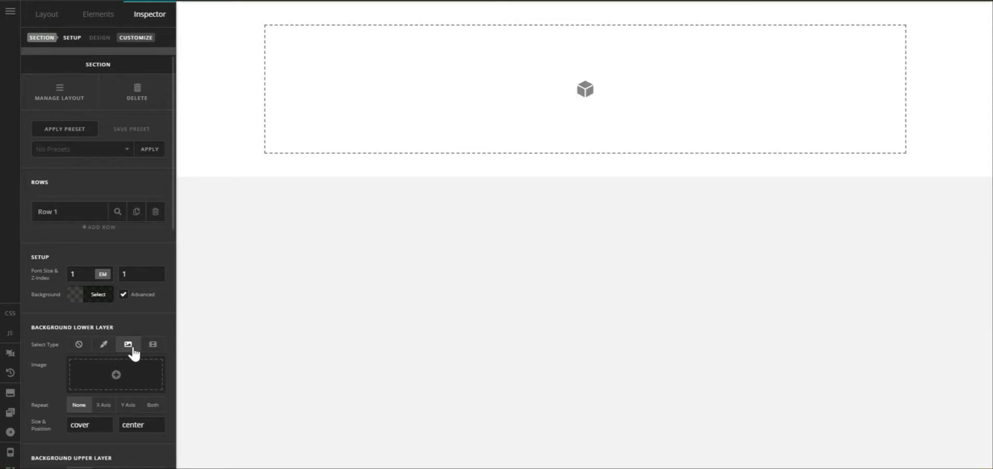
click(127, 377)
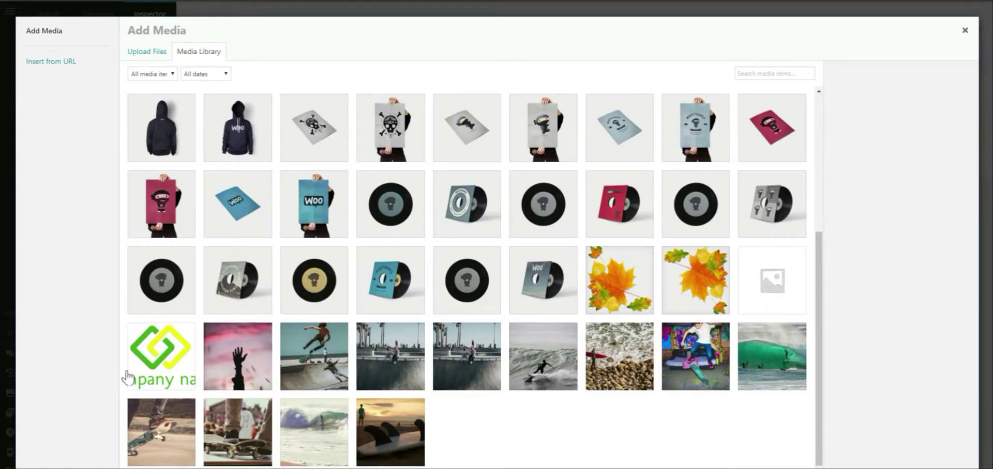
Compare the attachment details of the raised-hand, skateboarder and skateboard photos, checking their dimensions and file sizes.
click(248, 371)
click(310, 372)
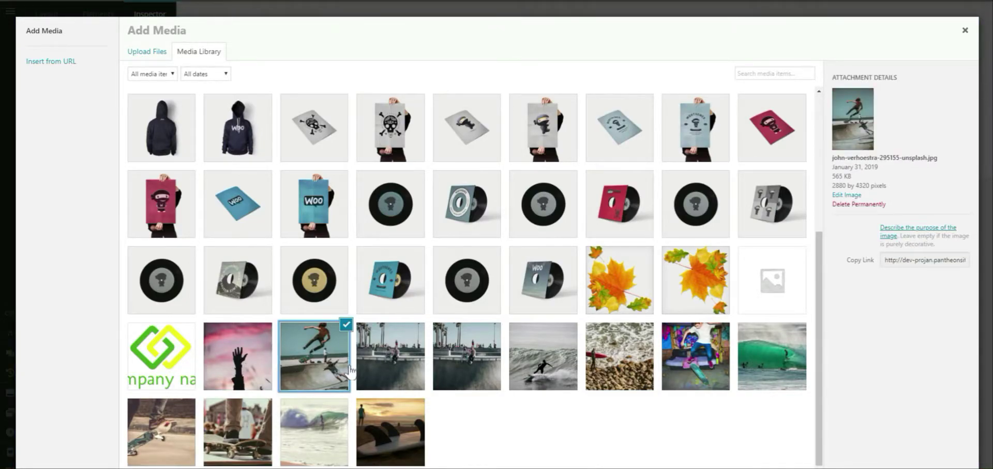
click(376, 372)
click(241, 370)
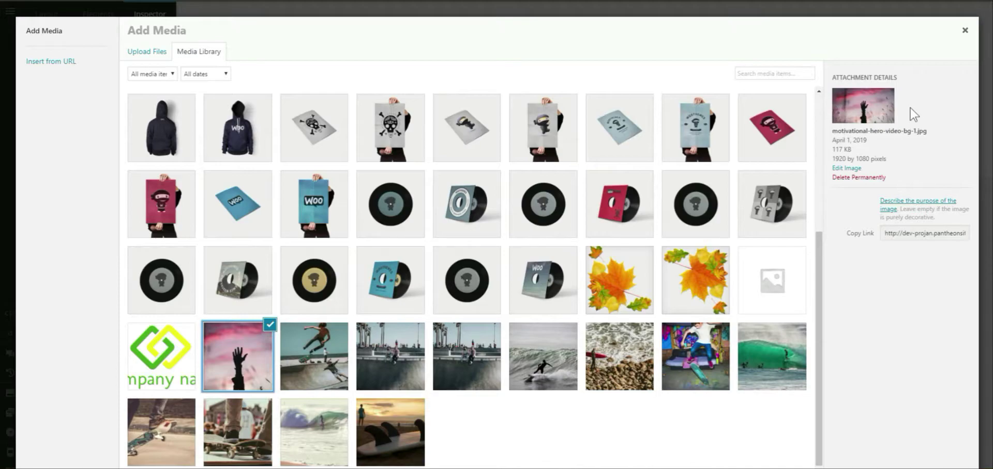
click(340, 344)
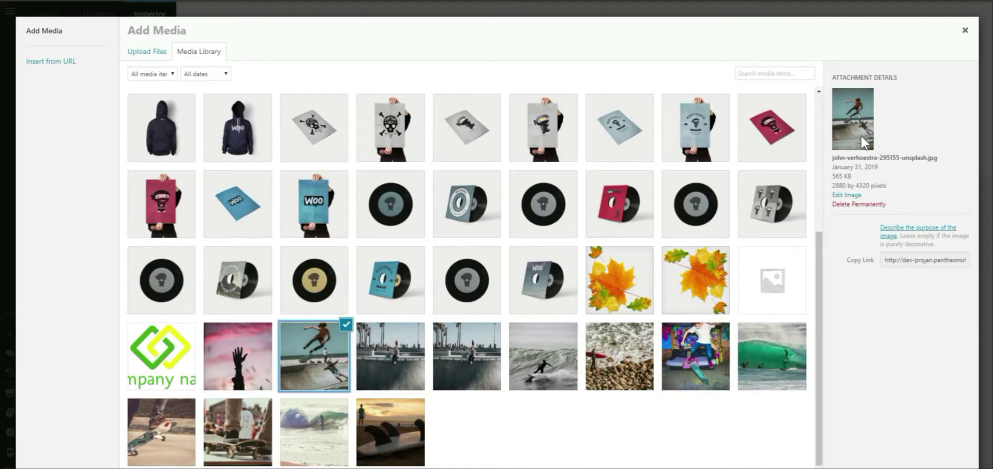
click(258, 362)
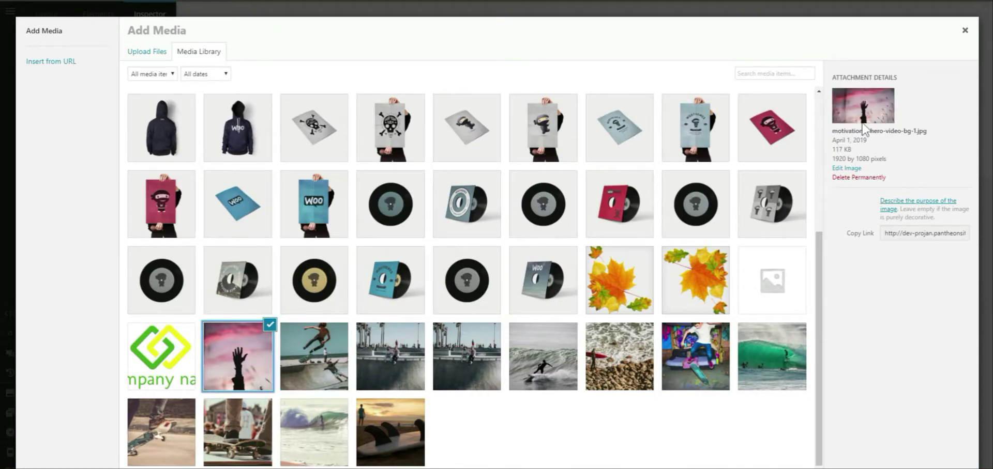
click(182, 434)
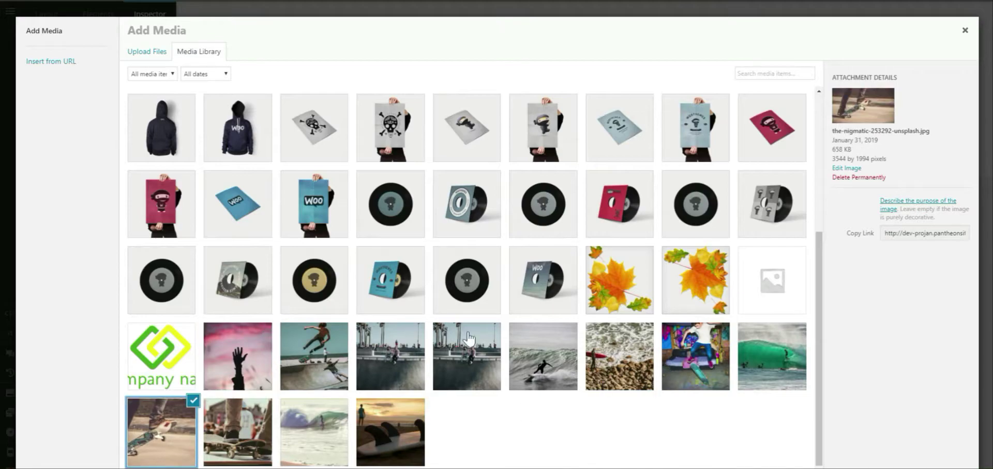
click(233, 449)
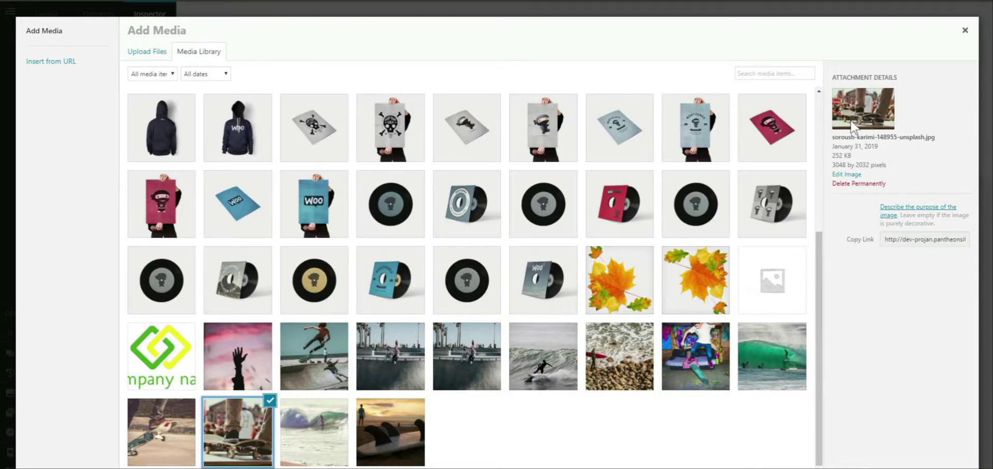
click(154, 437)
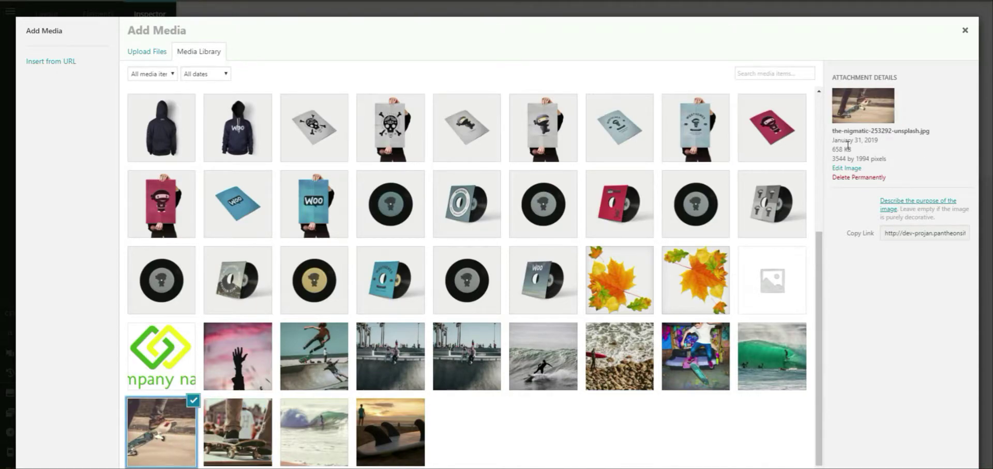
click(230, 447)
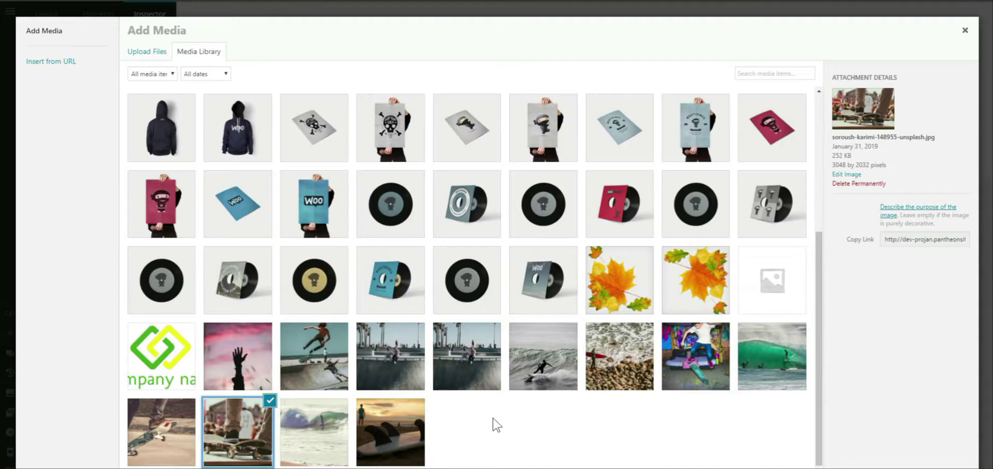
Insert the-nigmatic-253292-unsplash.jpg as the section's lower layer background image.
click(151, 443)
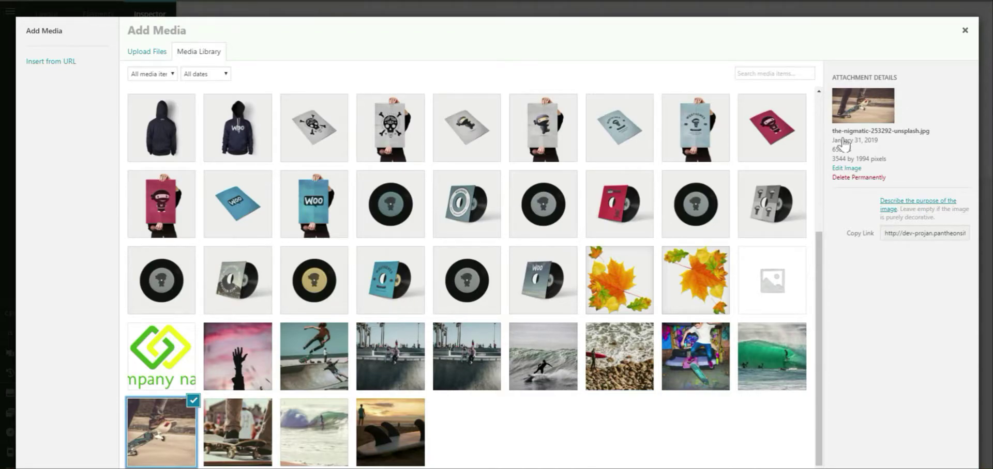
click(833, 457)
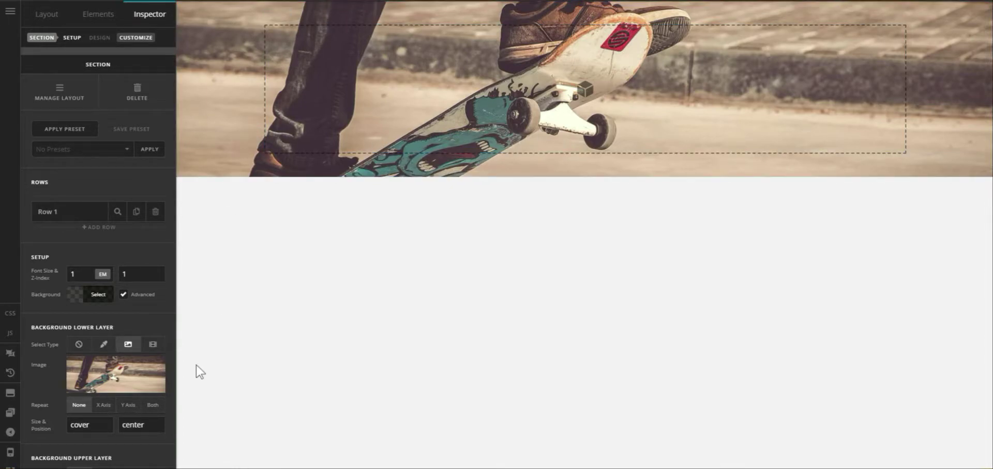
mouse_move(141, 381)
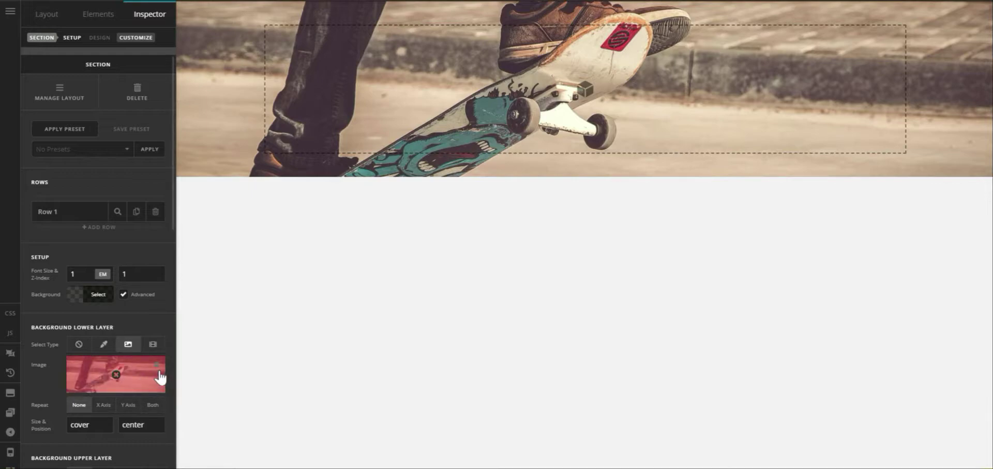
Find the Image element by searching for "image" and add it to the section's empty column.
click(92, 20)
text(image)
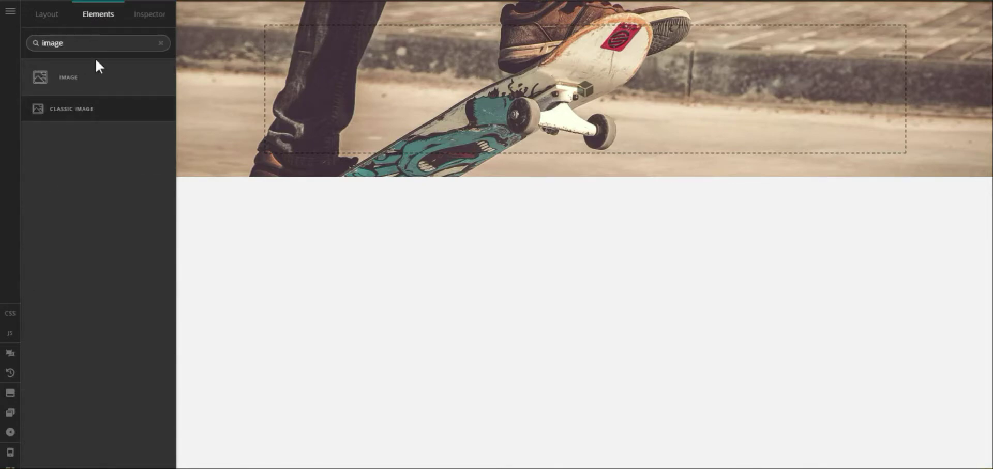
click(353, 102)
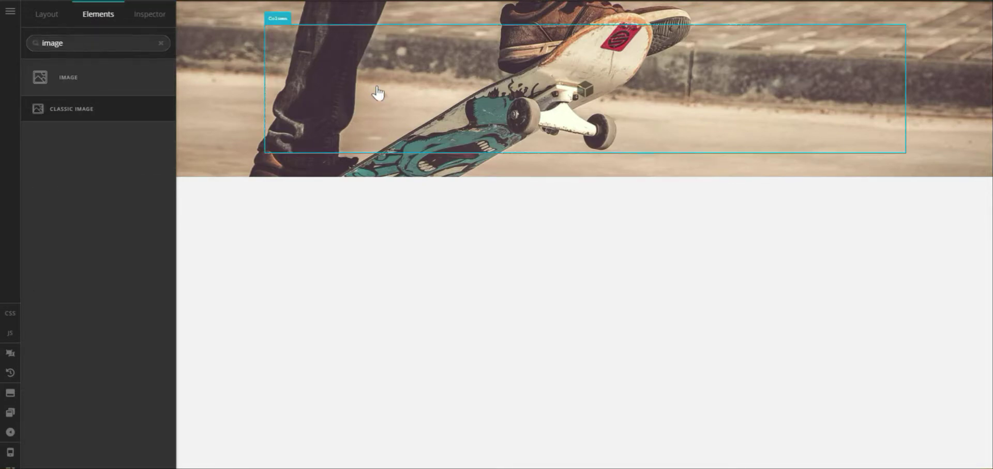
click(112, 15)
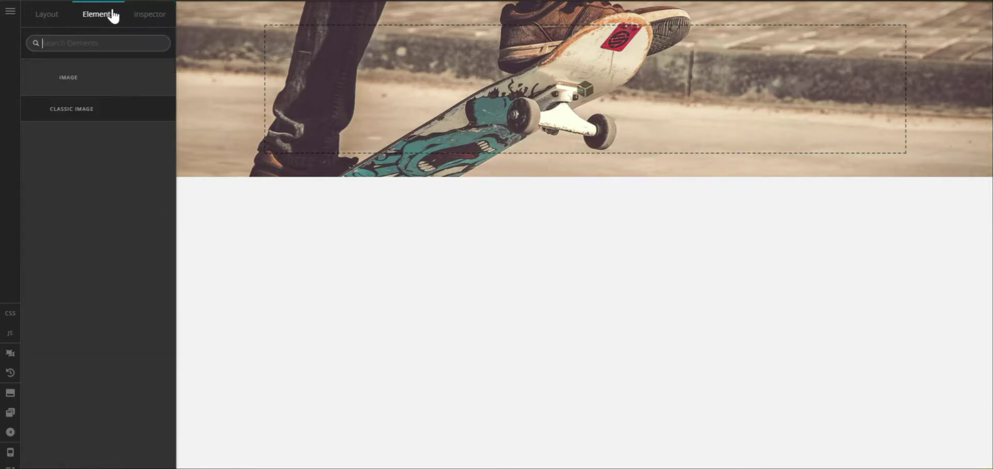
drag(107, 64, 279, 85)
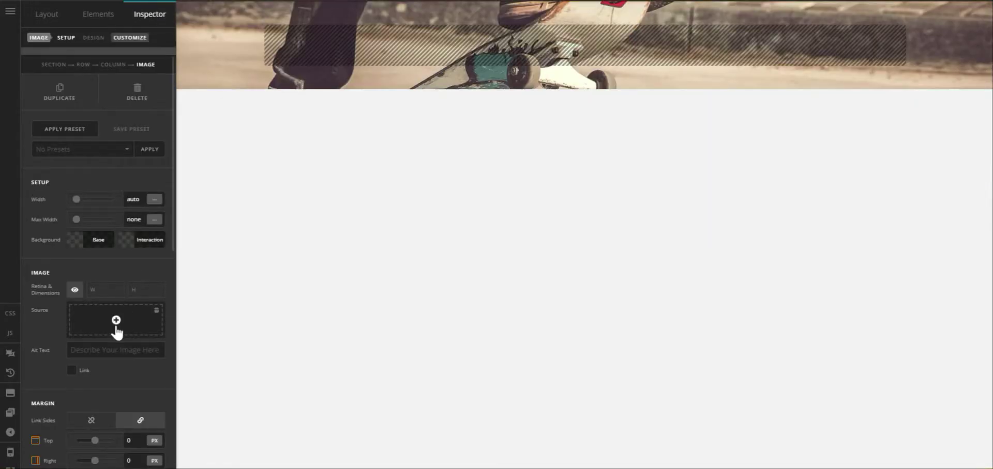
Set the Image element's source to the-nigmatic-253292-unsplash.jpg from the media library.
click(146, 332)
click(185, 430)
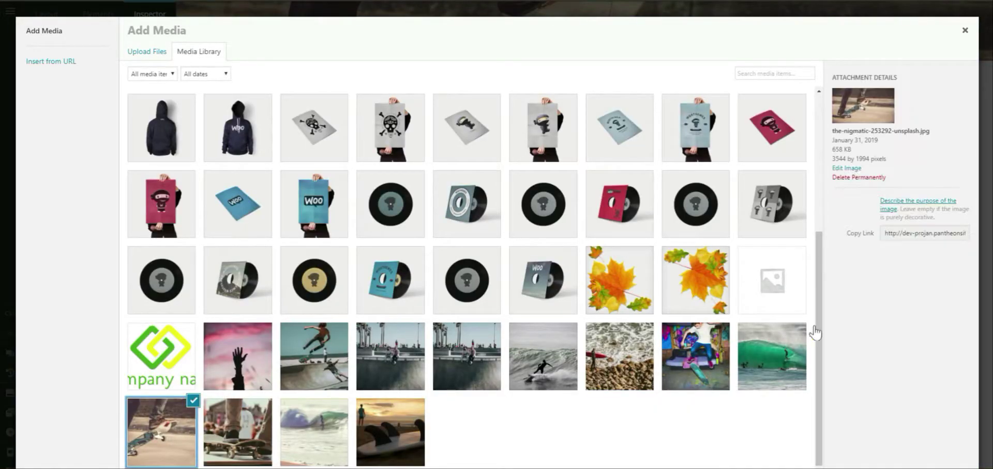
click(942, 468)
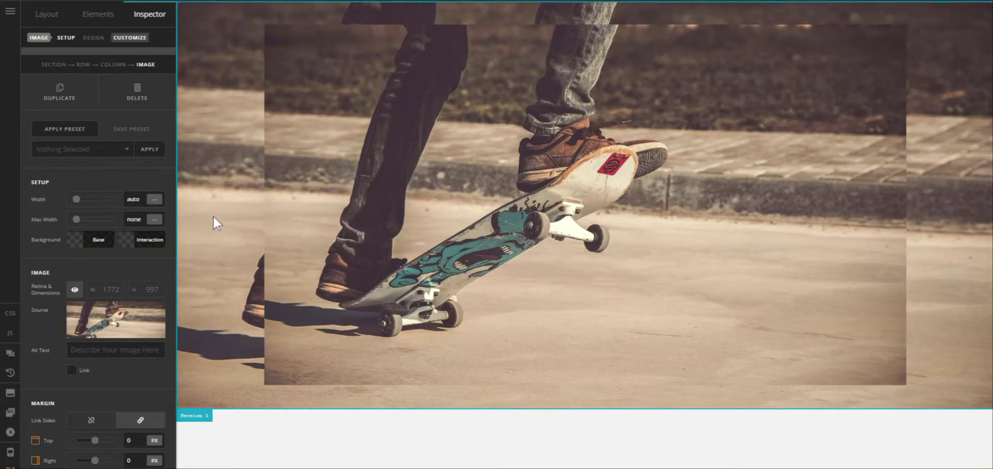
Delete the Image element from the section's column.
click(149, 100)
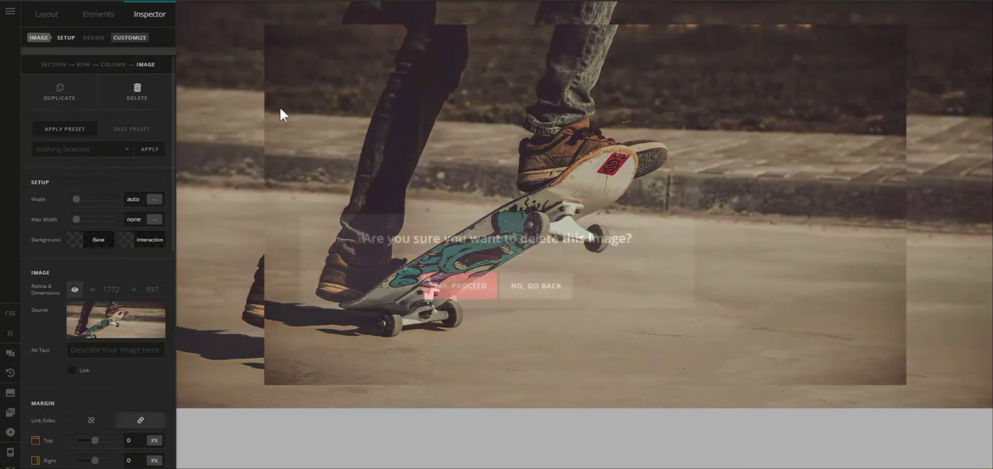
click(471, 283)
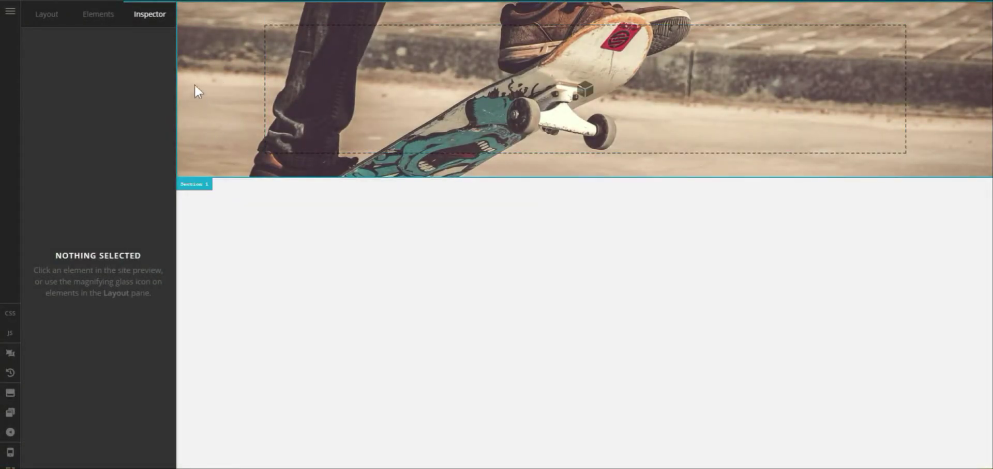
Examine Section 1's lower and upper background layer settings.
click(47, 15)
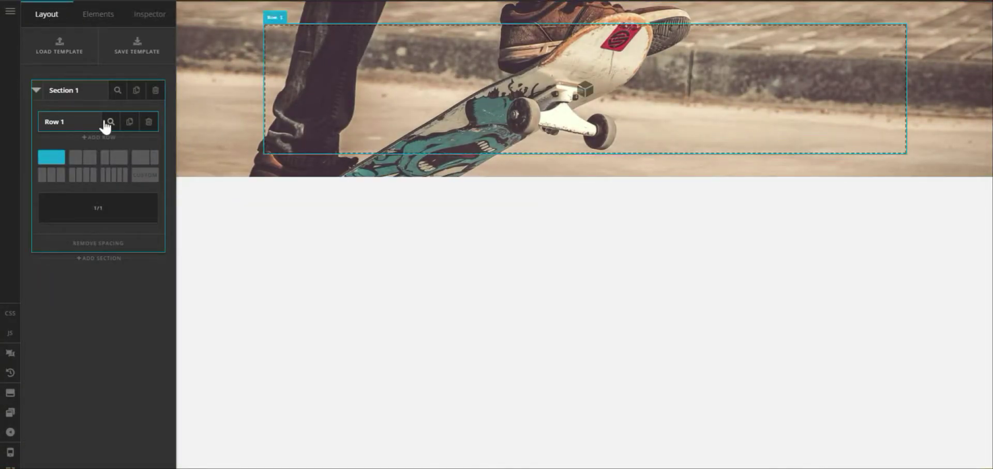
click(117, 91)
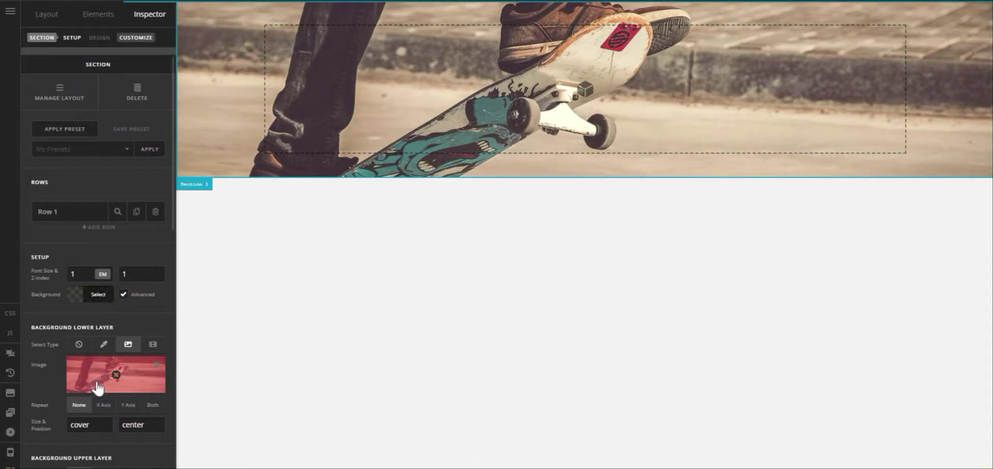
scroll(97, 388, down, 3)
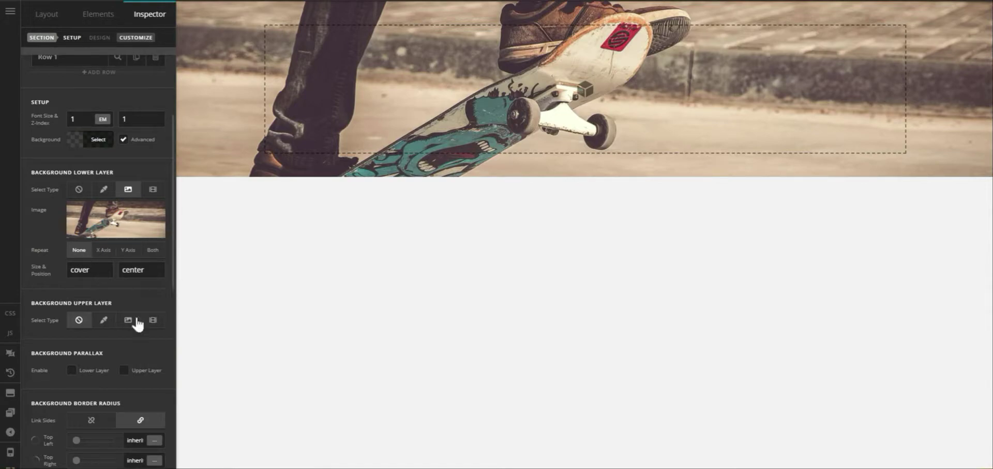
scroll(132, 321, up, 2)
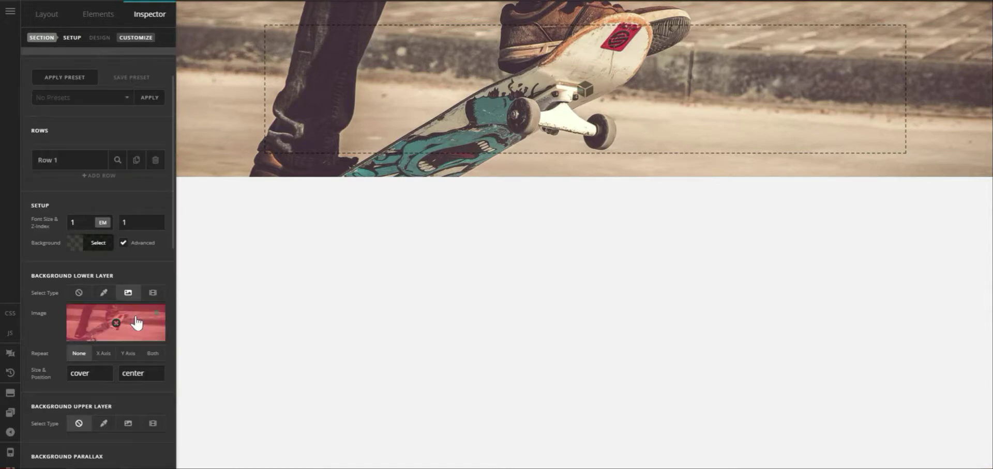
Find the classic Custom Headline element by searching for "head" and add it to the section's column.
click(110, 21)
text(text)
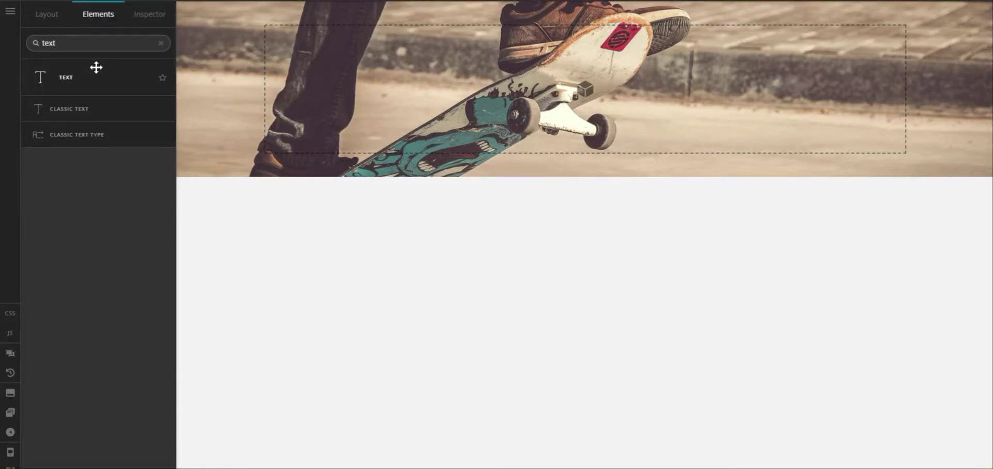
double_click(97, 44)
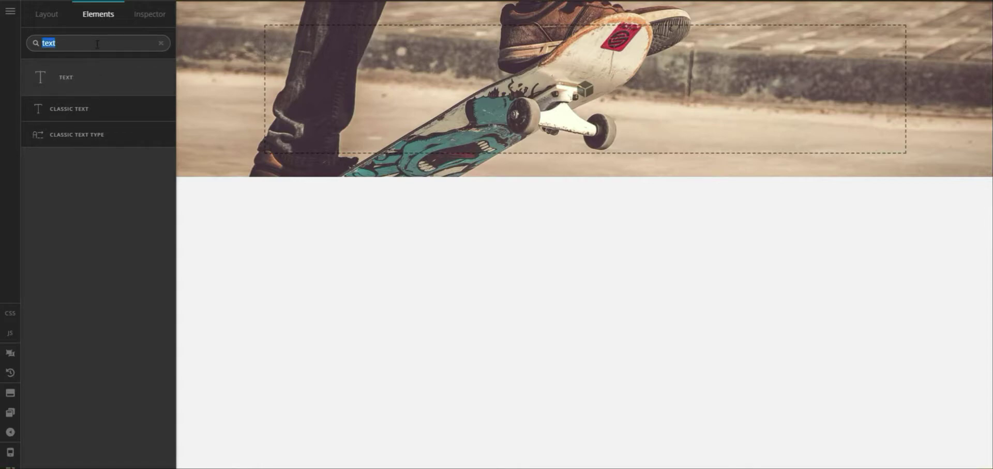
text(head)
mouse_move(114, 127)
mouse_down()
mouse_move(491, 93)
mouse_move(401, 141)
mouse_up()
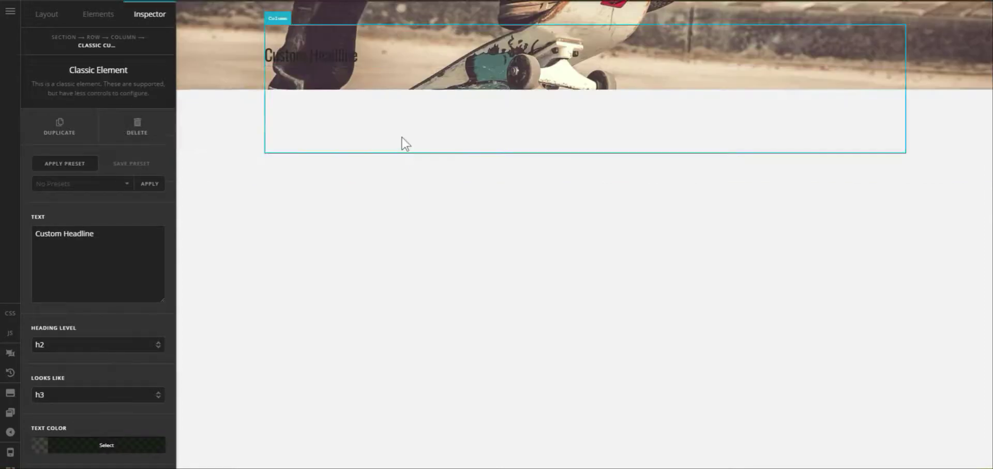
Set the custom headline's text color to white.
click(88, 448)
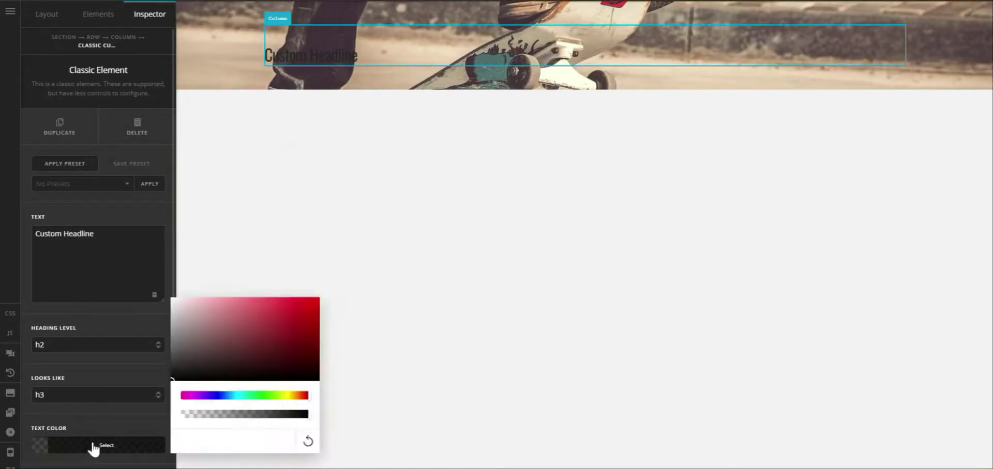
drag(251, 350, 138, 286)
click(132, 224)
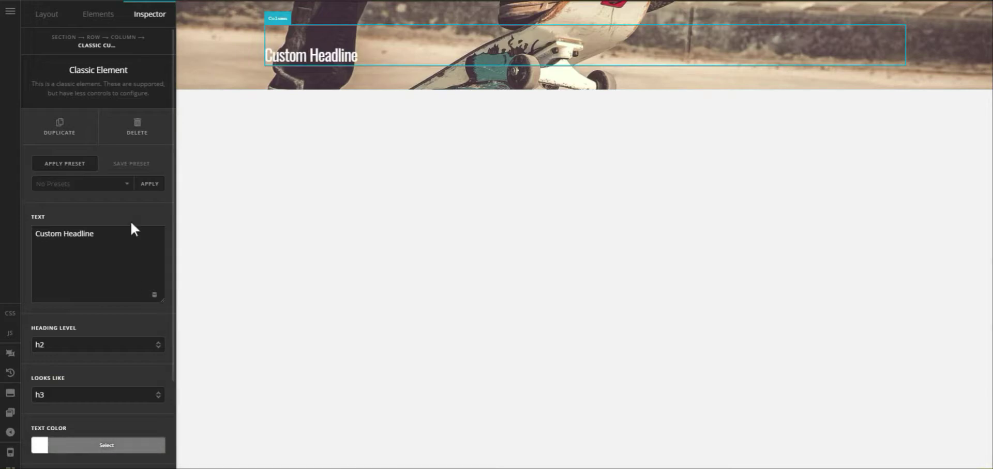
Find the Button element by searching for "bu" and add it beneath the custom headline.
click(99, 15)
text(bu)
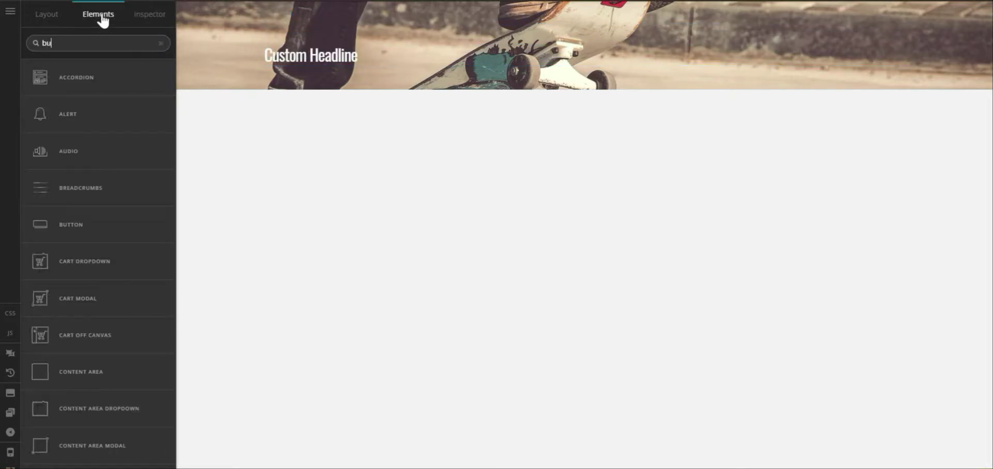
mouse_move(107, 77)
mouse_down()
mouse_move(331, 57)
mouse_move(338, 74)
mouse_up()
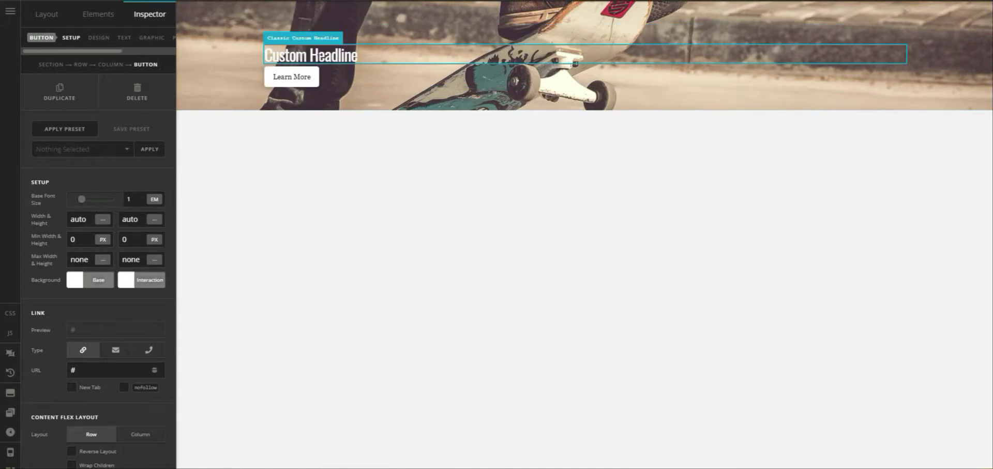
click(298, 62)
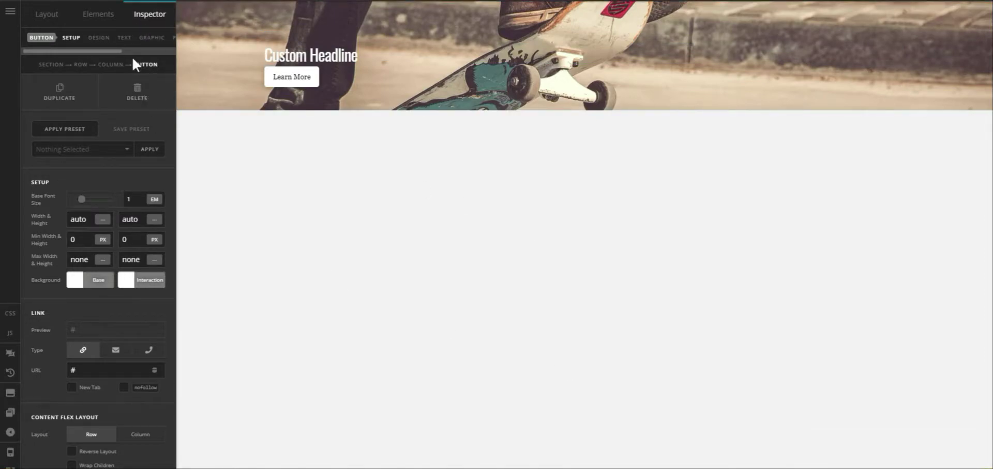
Set Row 1's text alignment to right so the headline and button are right-aligned.
click(96, 20)
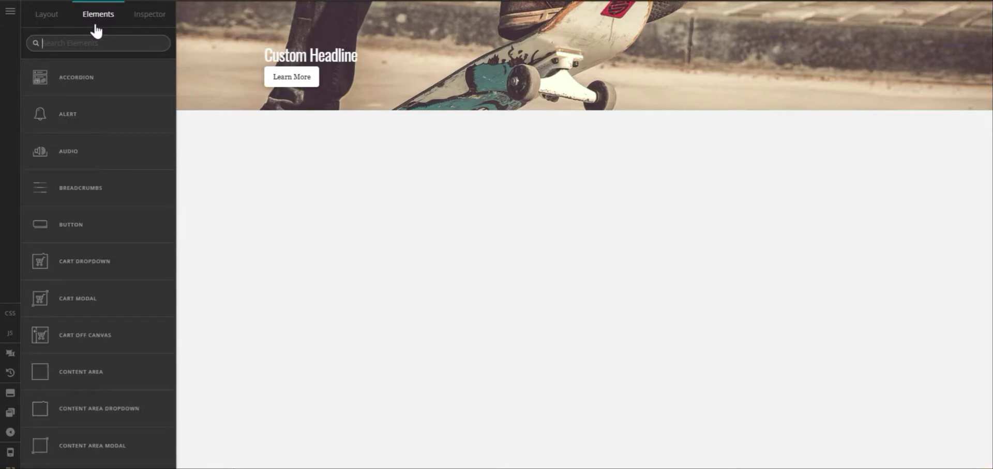
click(52, 14)
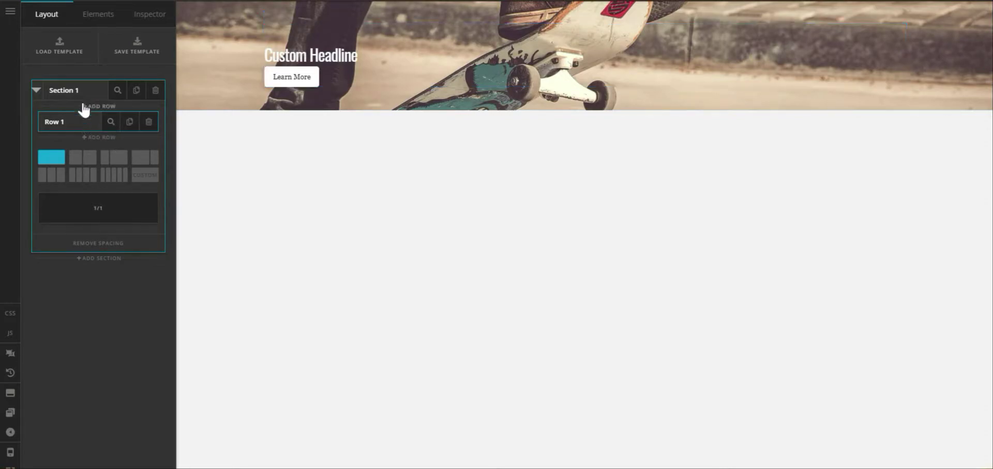
click(110, 123)
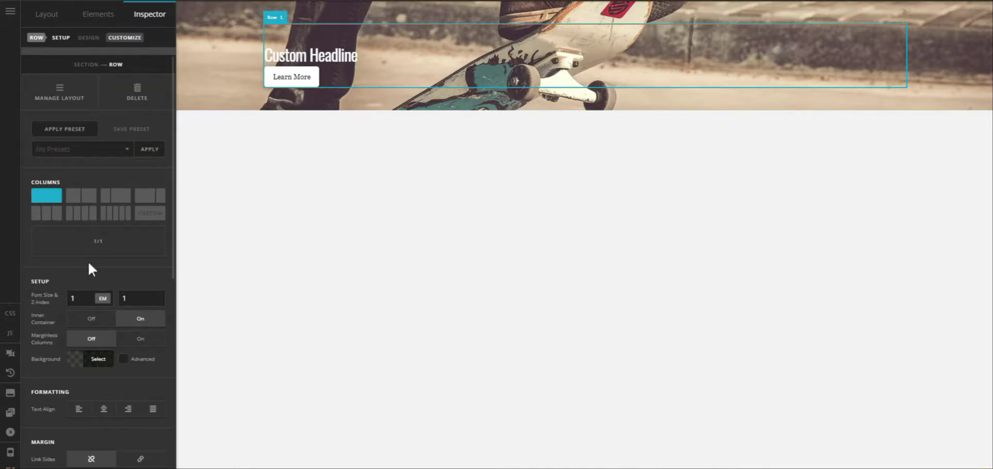
scroll(86, 331, down, 1)
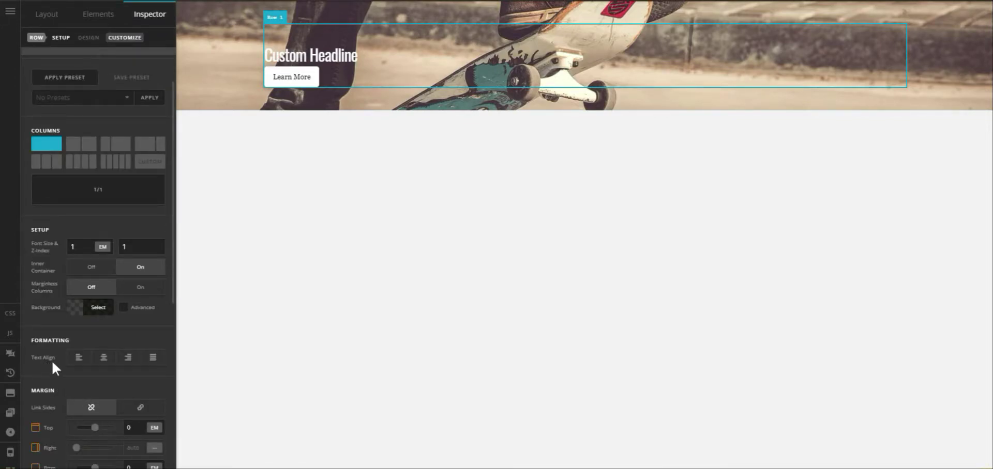
click(127, 363)
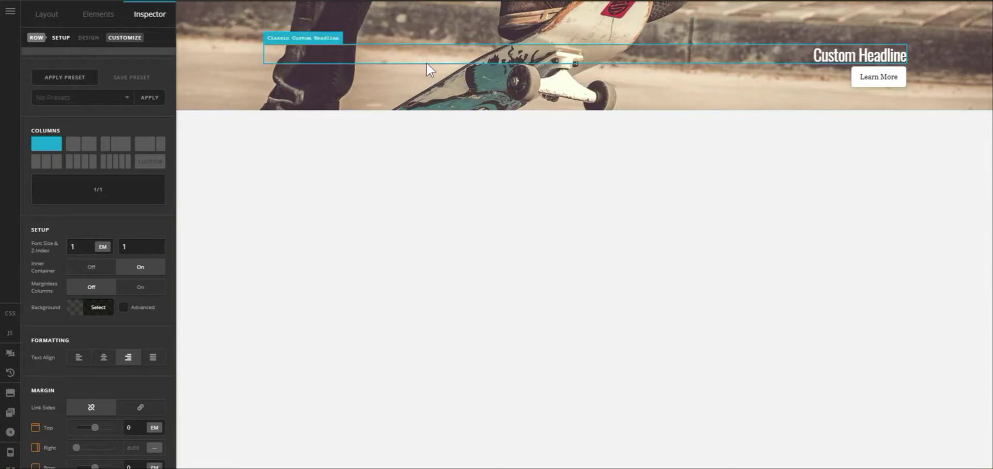
Set Section 1's top padding to 100 px.
click(46, 15)
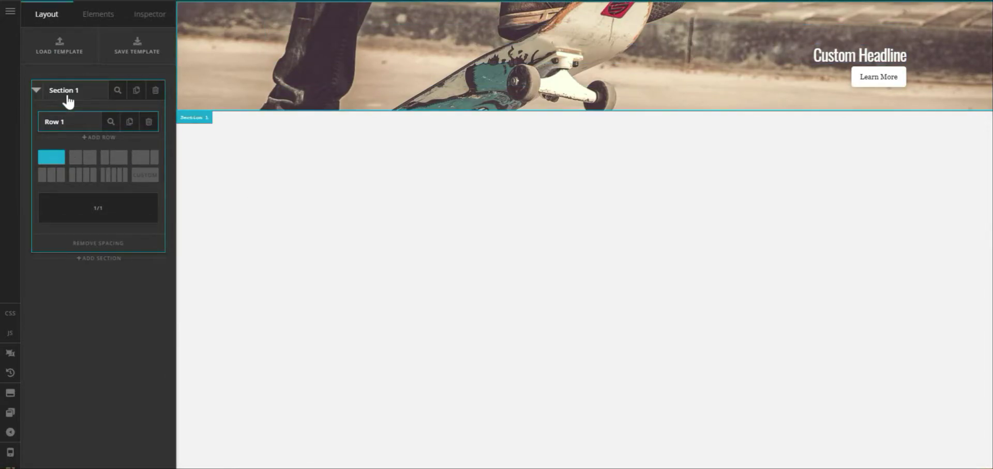
click(118, 92)
scroll(80, 367, down, 5)
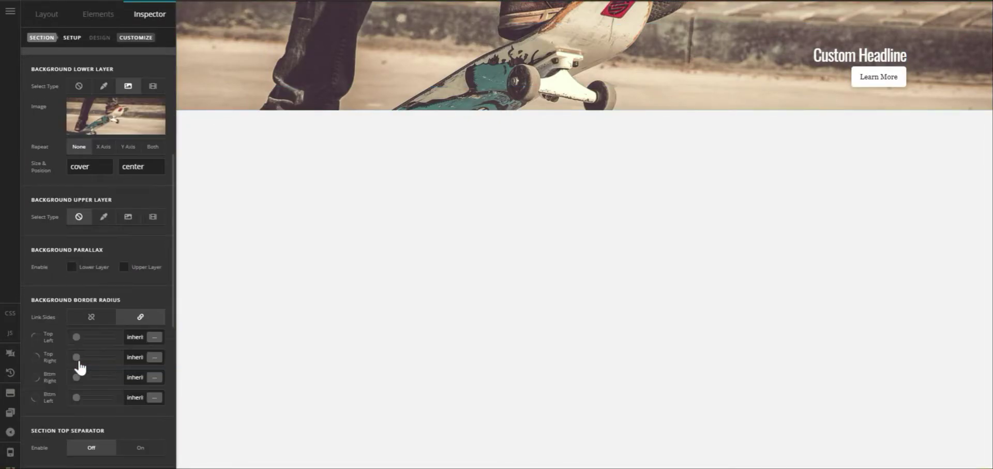
scroll(79, 368, down, 7)
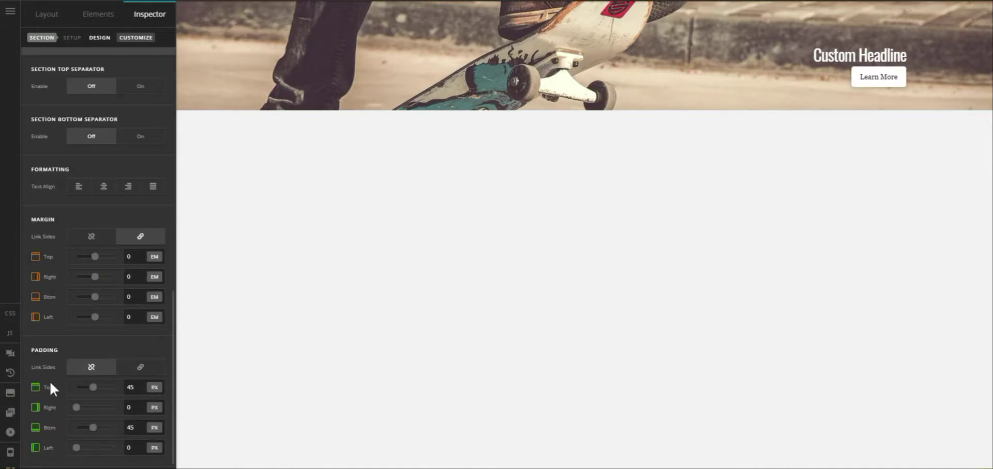
double_click(142, 389)
text(100)
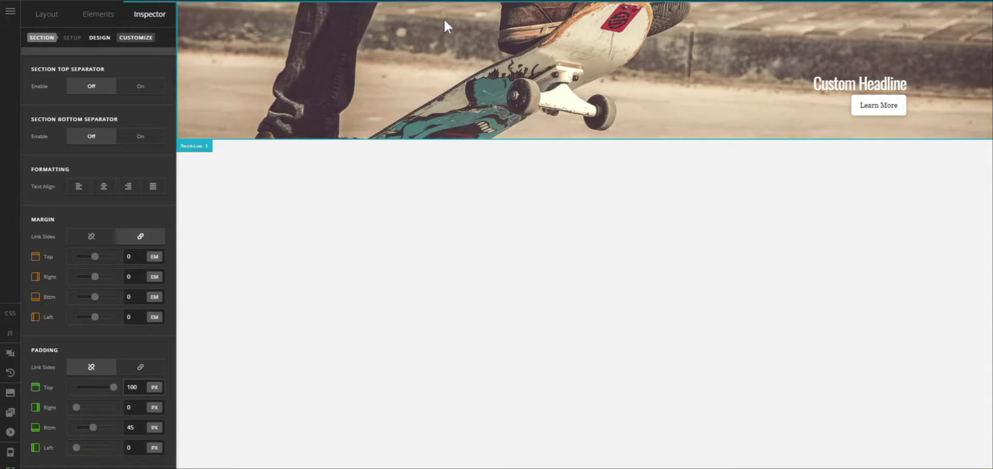
Increase Section 1's top padding to 400 px and set its bottom padding to 150 px.
drag(140, 388, 4, 388)
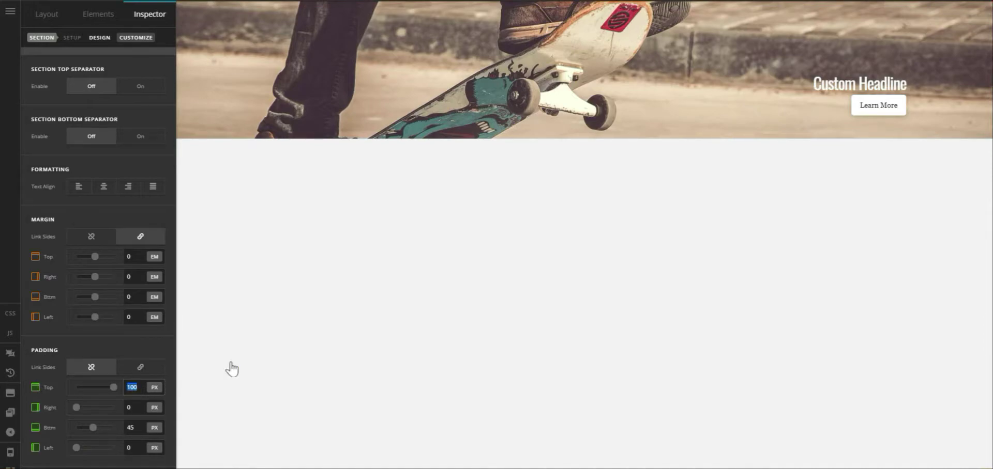
text(400)
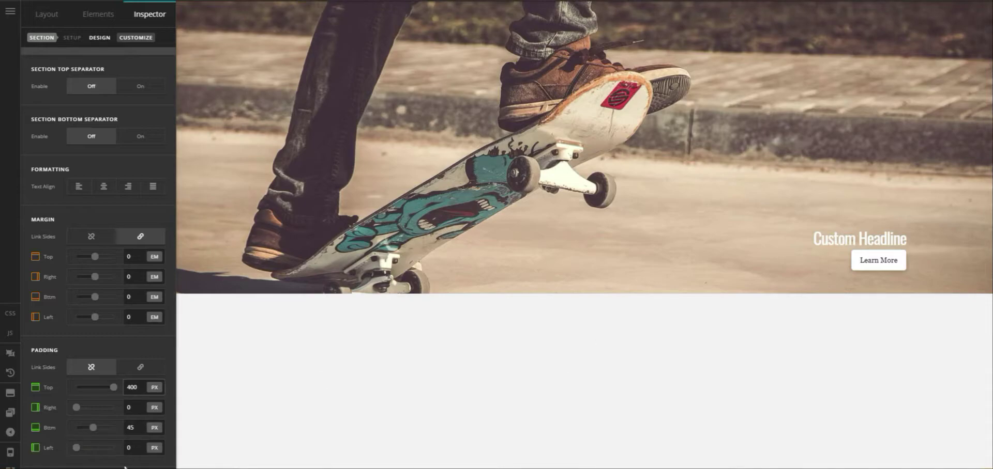
drag(139, 428, 50, 432)
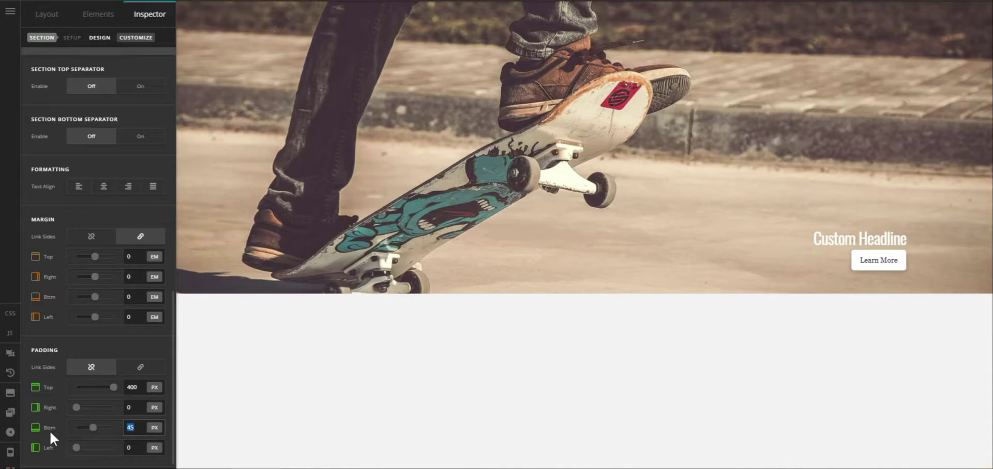
text(150)
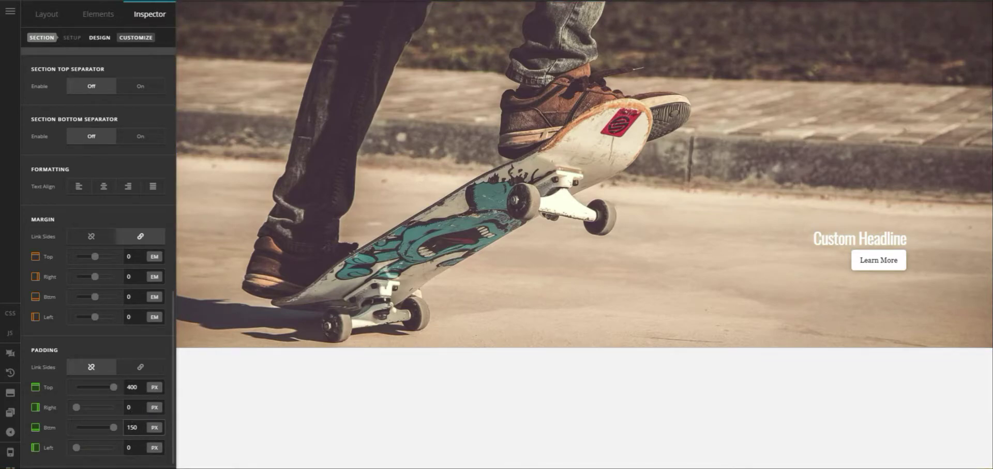
Turn on the responsive preview and check the section at each breakpoint from 980px-1199px down to 480px & smaller.
click(10, 453)
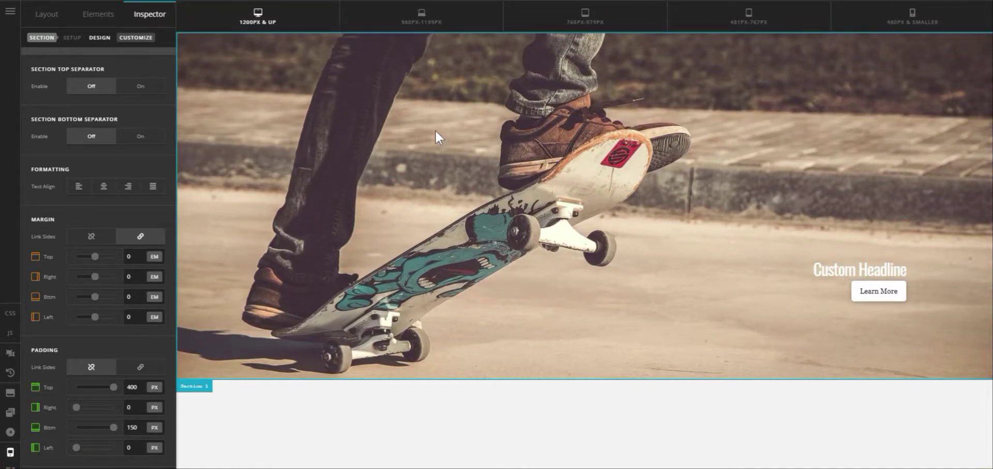
click(421, 18)
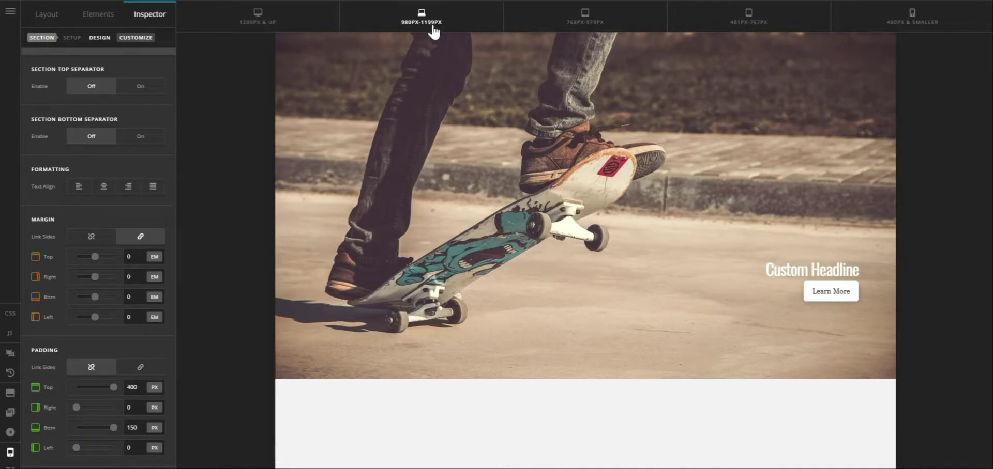
click(558, 24)
click(746, 18)
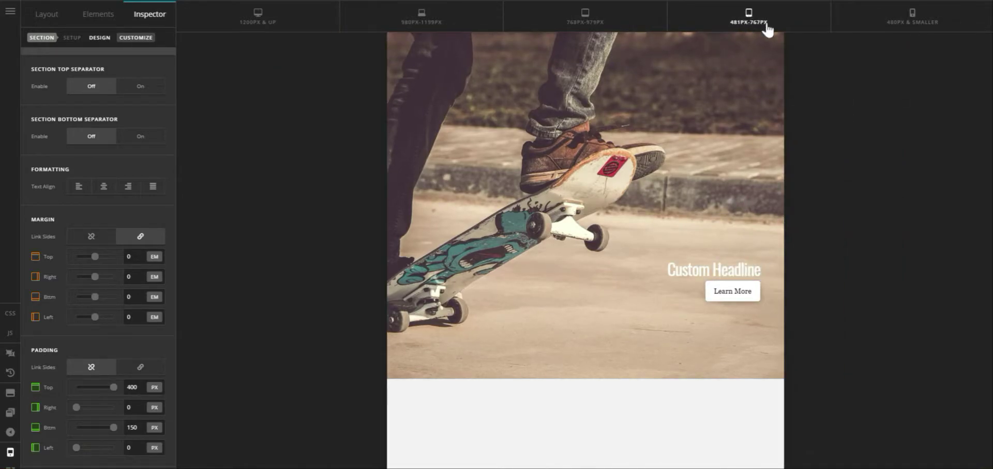
click(913, 24)
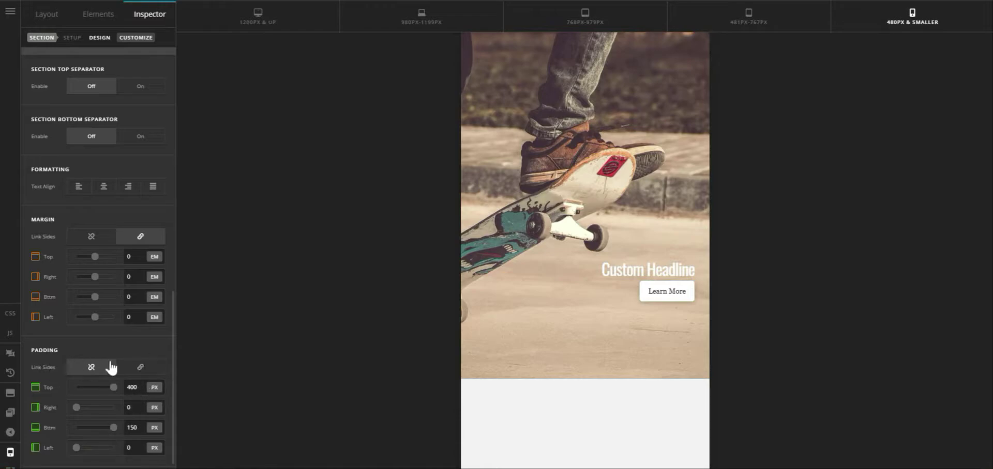
Set Section 1's bottom padding to 0 px, keeping the padding sides unlinked.
click(92, 367)
drag(138, 429, 84, 426)
text(0)
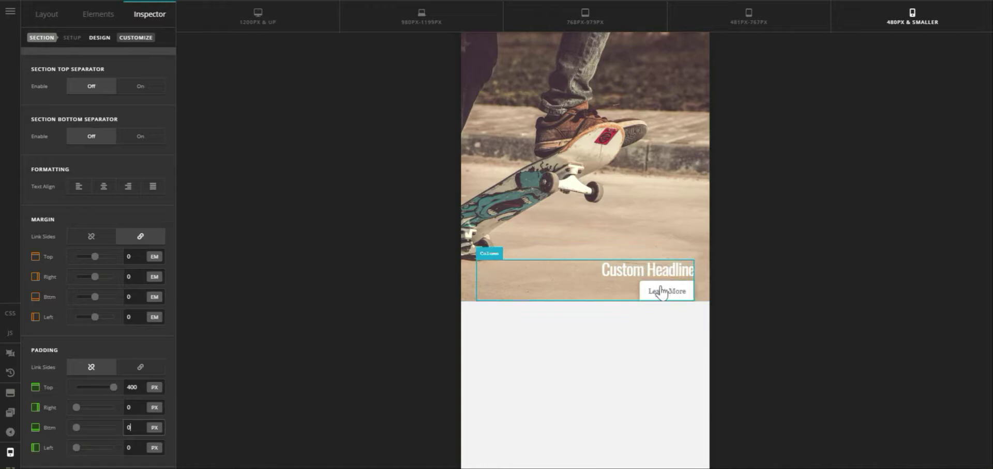
Add a Gap element below the button and set its gap size to 150 px.
click(98, 14)
text(gap)
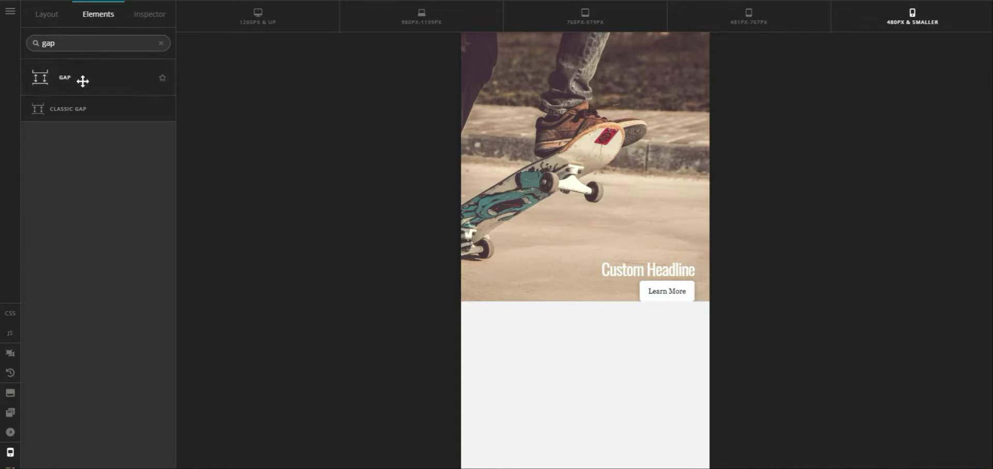
mouse_move(64, 78)
mouse_down()
mouse_move(597, 282)
mouse_move(682, 340)
mouse_move(671, 301)
mouse_up()
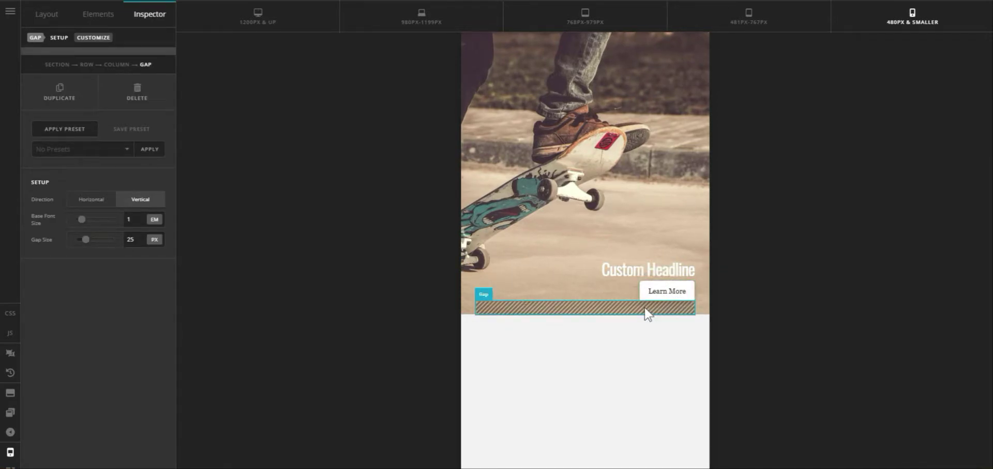
double_click(138, 245)
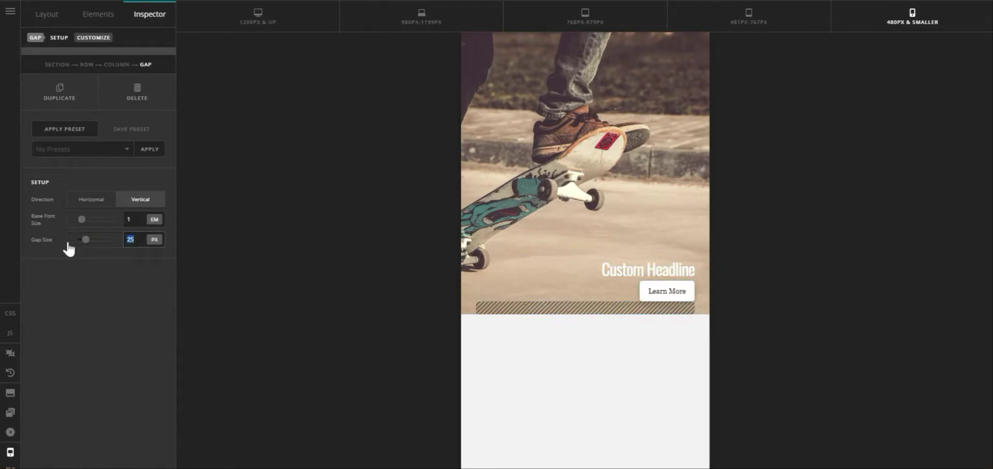
text(150)
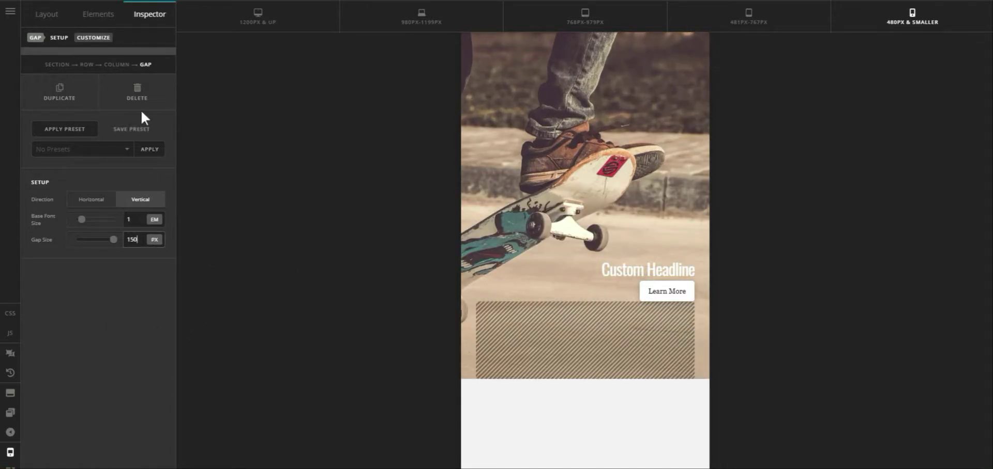
Hide the 150 px gap at the 481px-767px and 480px & smaller breakpoints.
click(103, 39)
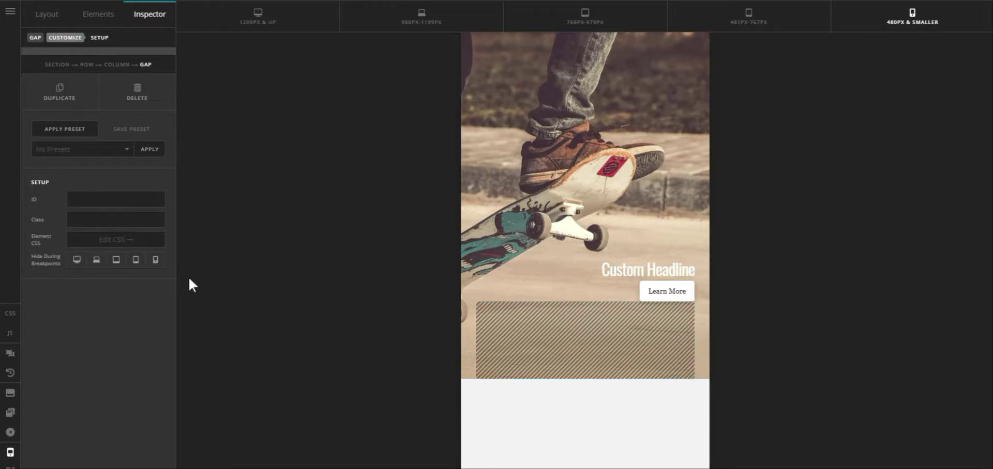
click(776, 23)
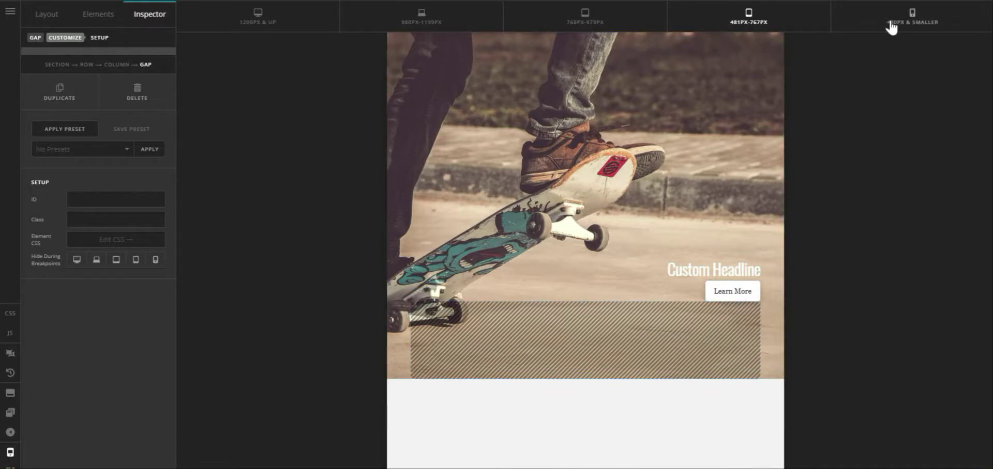
click(653, 23)
click(730, 25)
click(765, 29)
click(895, 25)
click(761, 31)
click(135, 261)
click(155, 260)
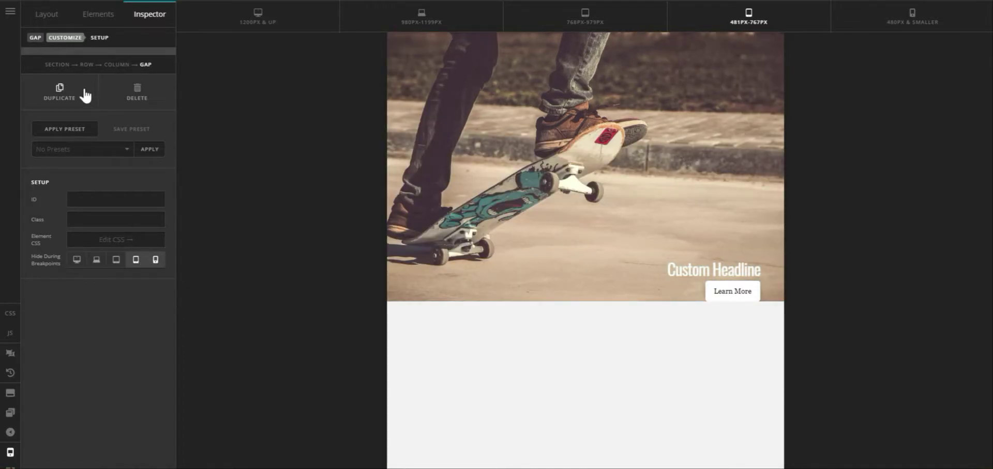
Add a second Gap element below the button, trying a gap size of 100 px before reducing it to 80 px.
click(93, 15)
text(gap)
mouse_move(79, 77)
mouse_down()
mouse_move(569, 266)
mouse_move(560, 345)
mouse_move(588, 299)
mouse_up()
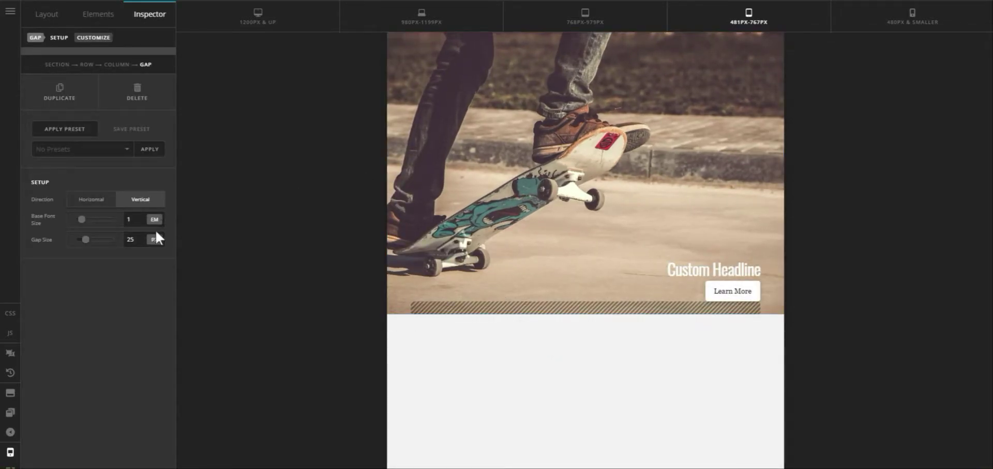
drag(140, 240, 26, 219)
text(100)
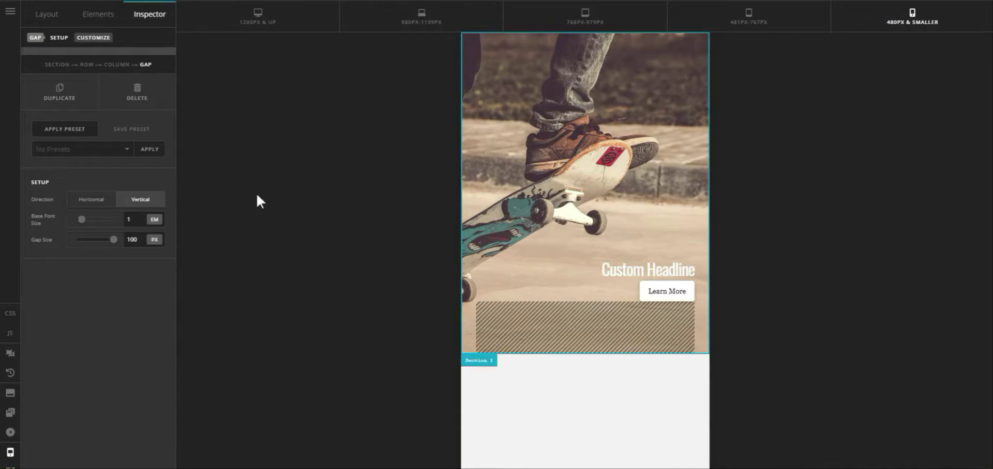
double_click(132, 240)
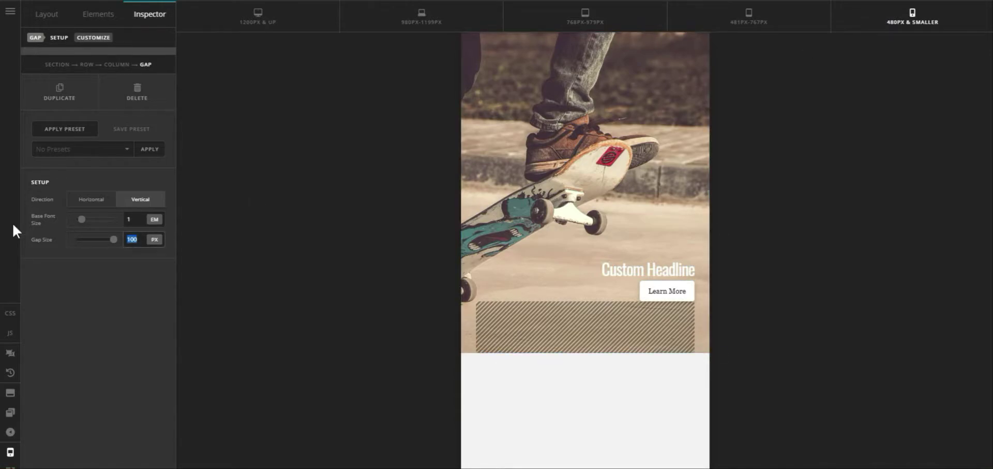
text(80)
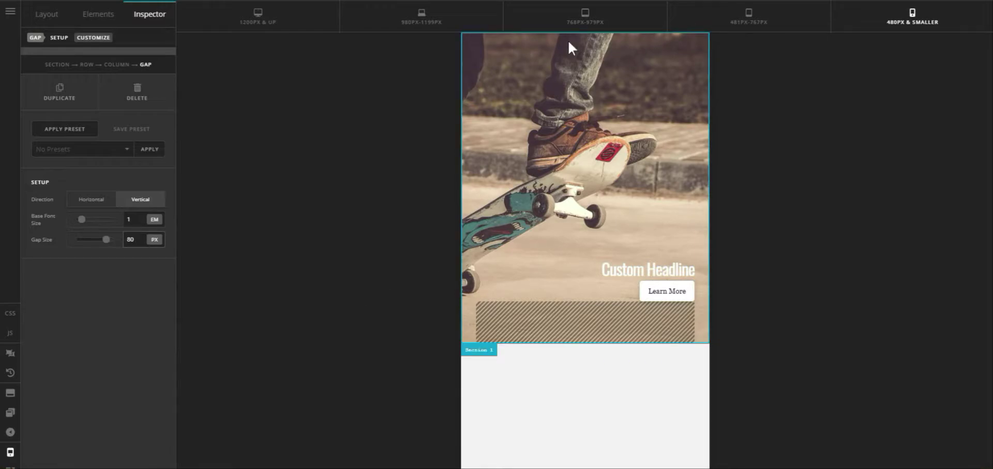
Check both gaps at the 1200px & up, 980px-1199px and 768px-979px breakpoints.
click(283, 18)
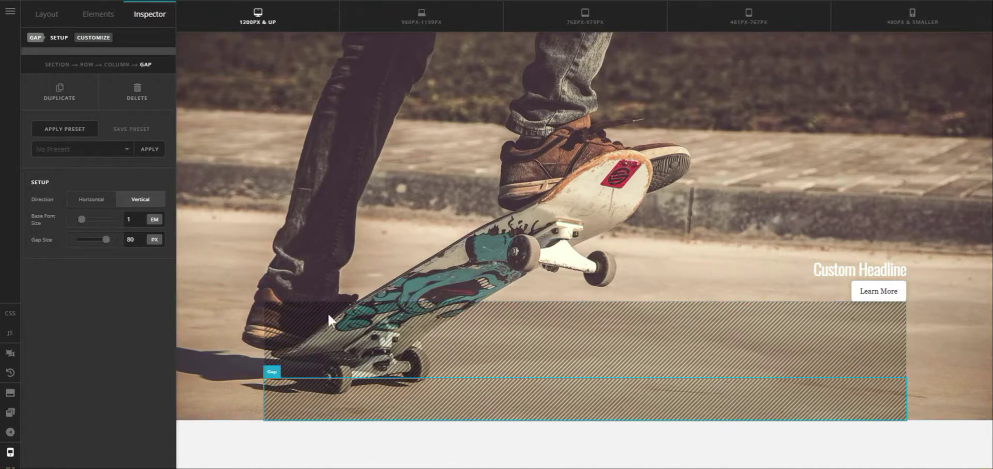
click(391, 28)
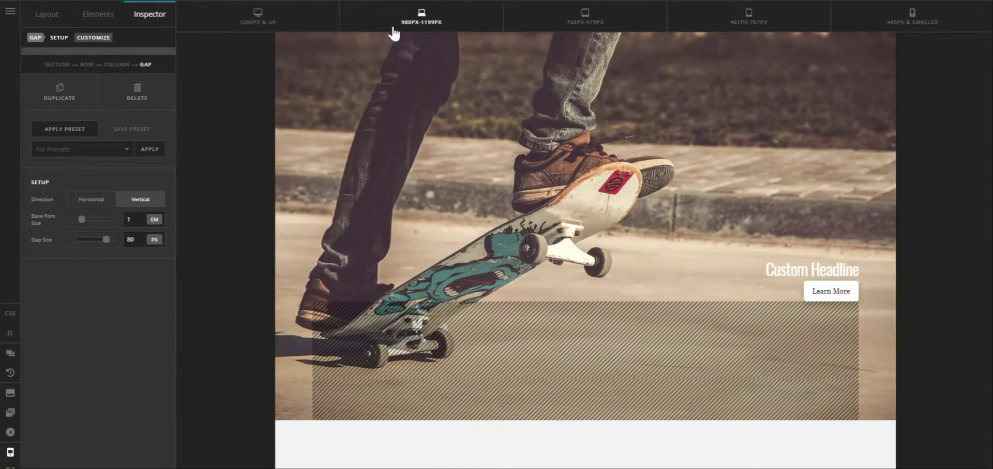
click(567, 26)
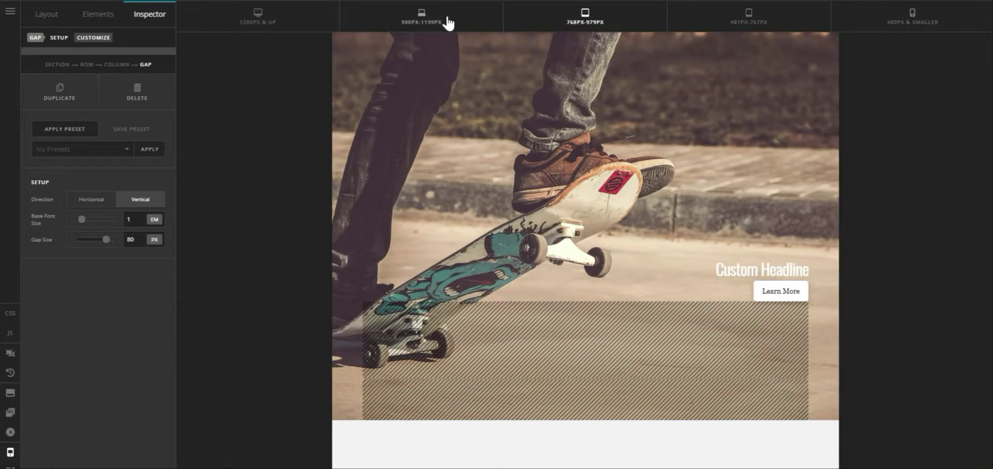
Hide the 80 px gap at the 1200px & up, 980px-1199px and 768px-979px breakpoints.
click(682, 26)
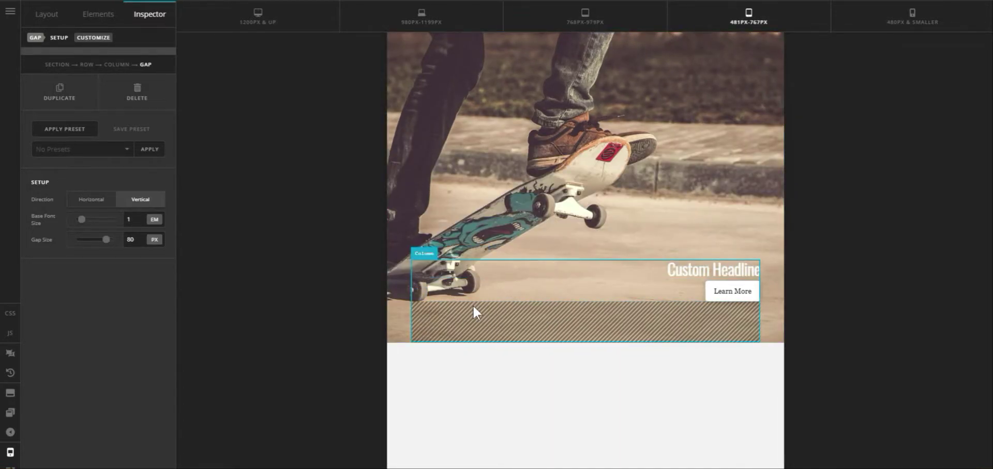
click(278, 23)
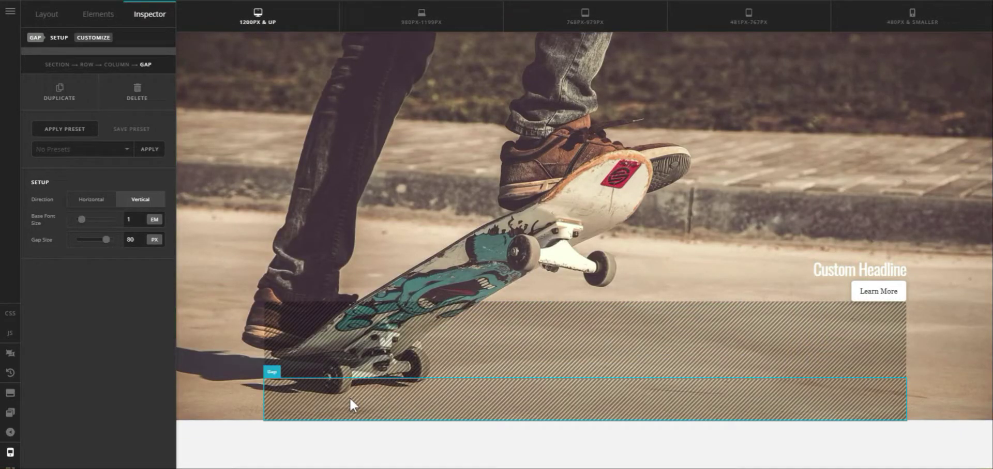
click(103, 38)
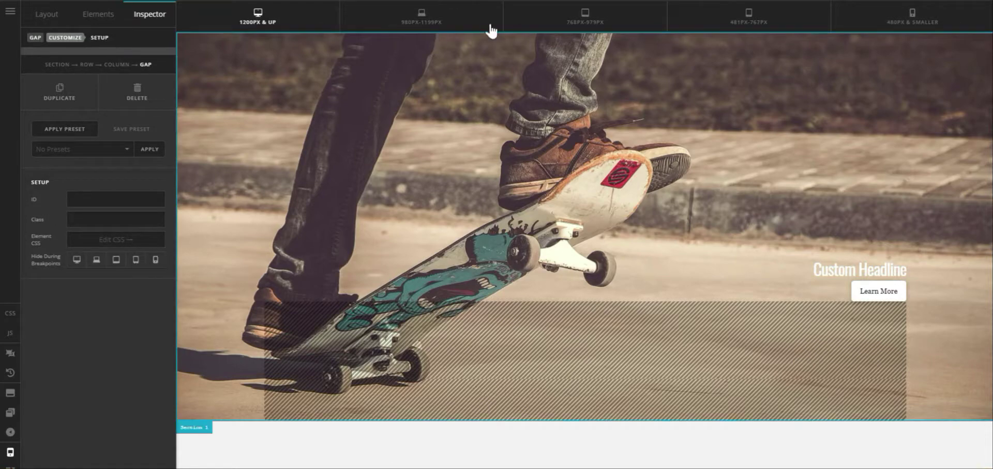
click(75, 263)
click(97, 263)
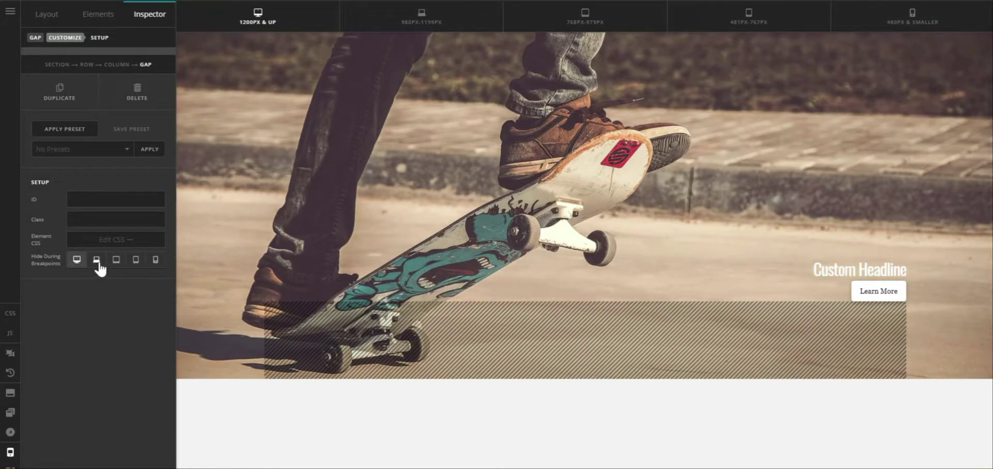
click(115, 261)
Check the spacing at the three largest breakpoints and unhide the 80 px gap at 1200px & up.
click(402, 22)
click(581, 30)
click(399, 21)
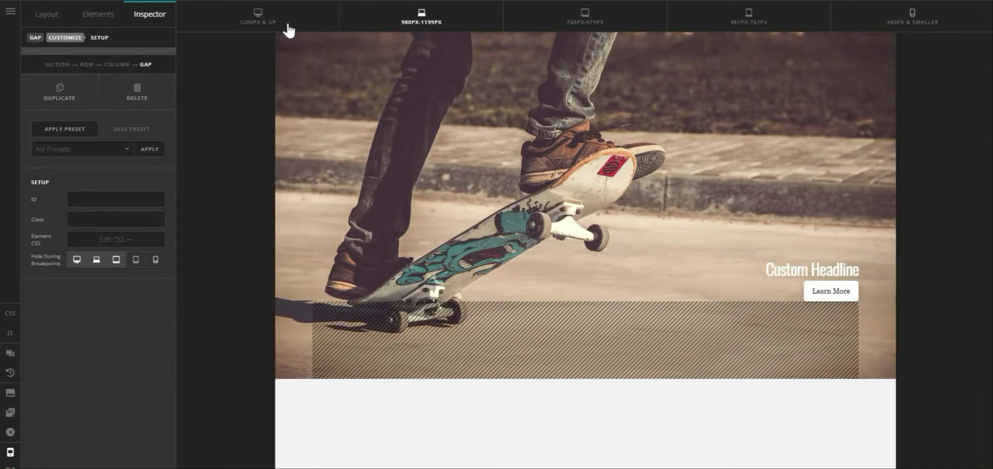
click(249, 28)
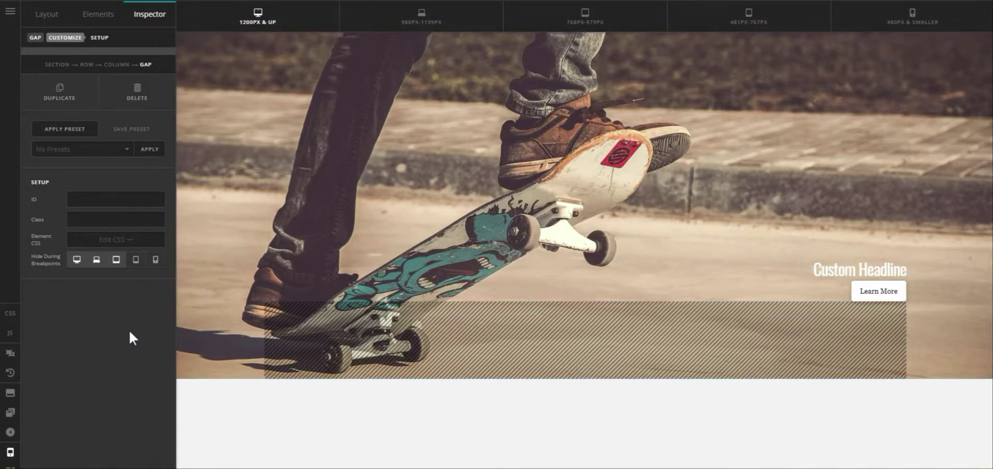
click(77, 263)
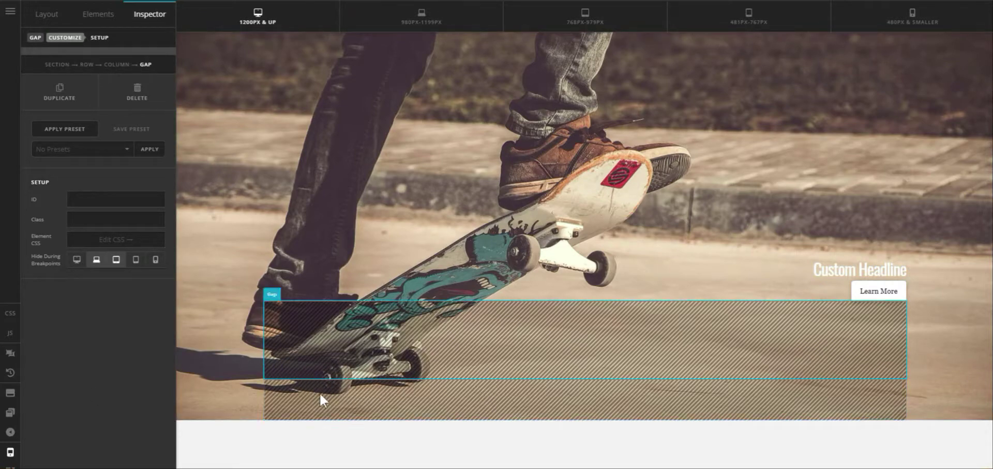
Compare the spacing below the button across all five breakpoints, from 1200px & up to 480px & smaller.
click(413, 25)
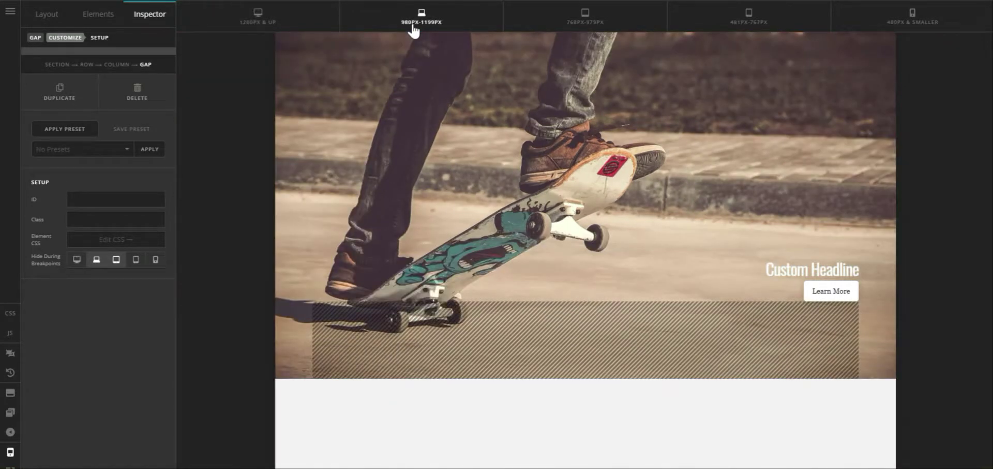
click(573, 20)
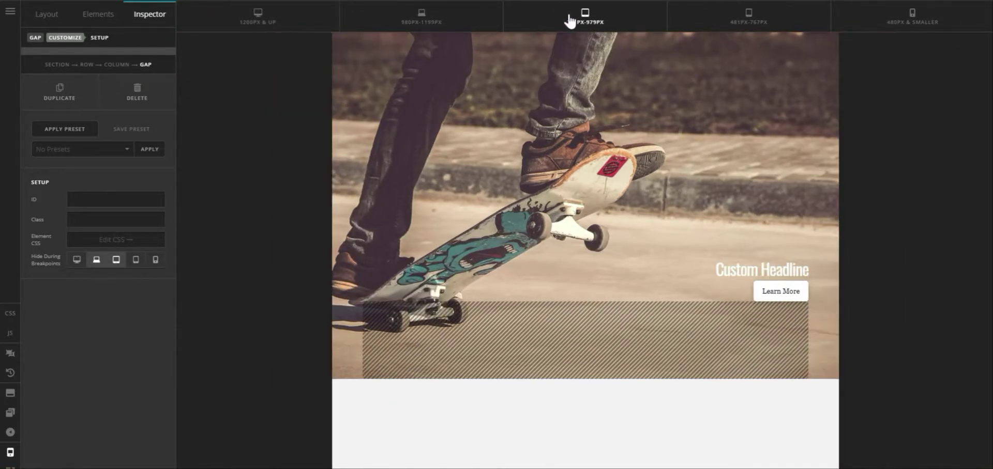
click(730, 21)
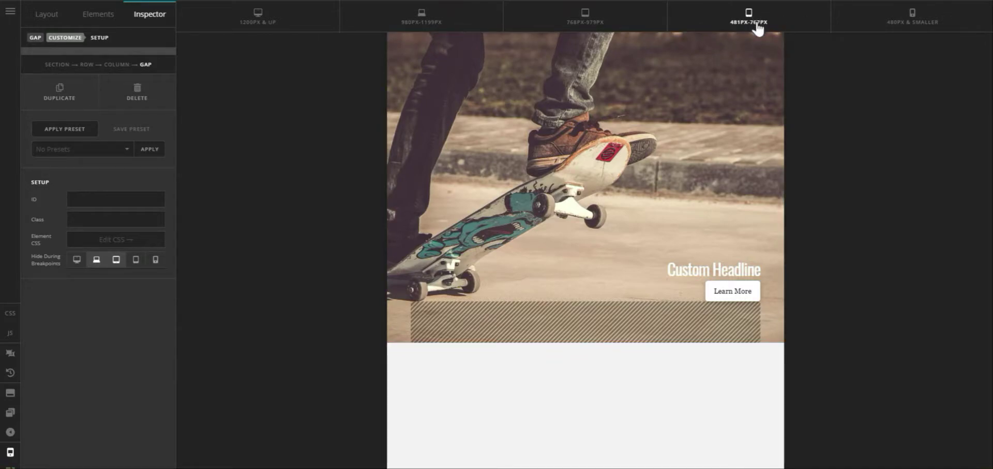
click(860, 27)
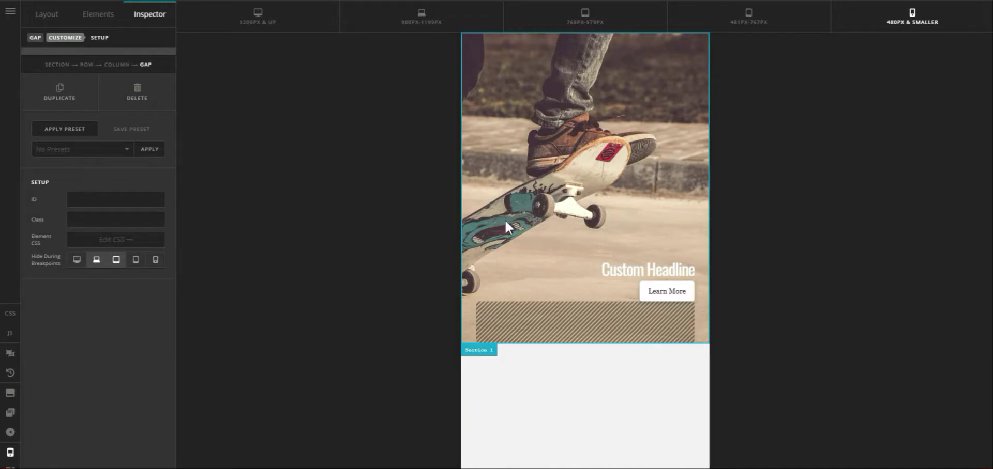
click(279, 26)
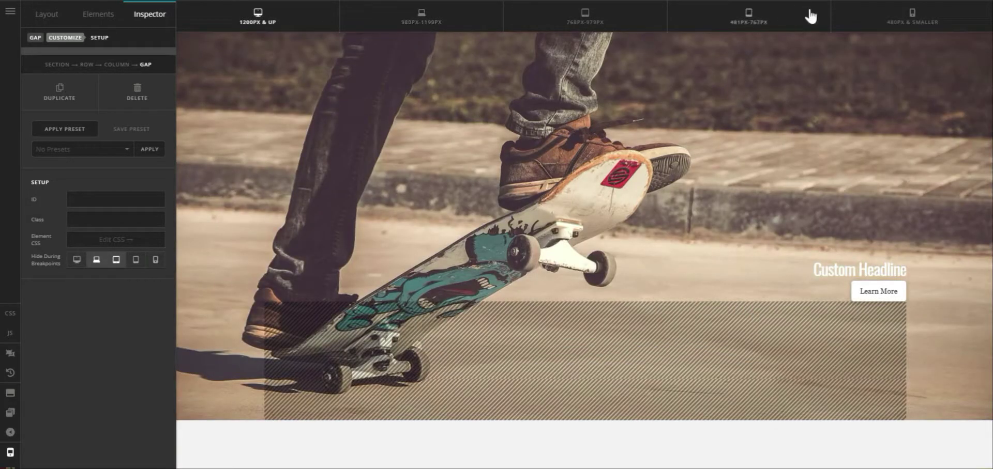
click(888, 23)
click(752, 30)
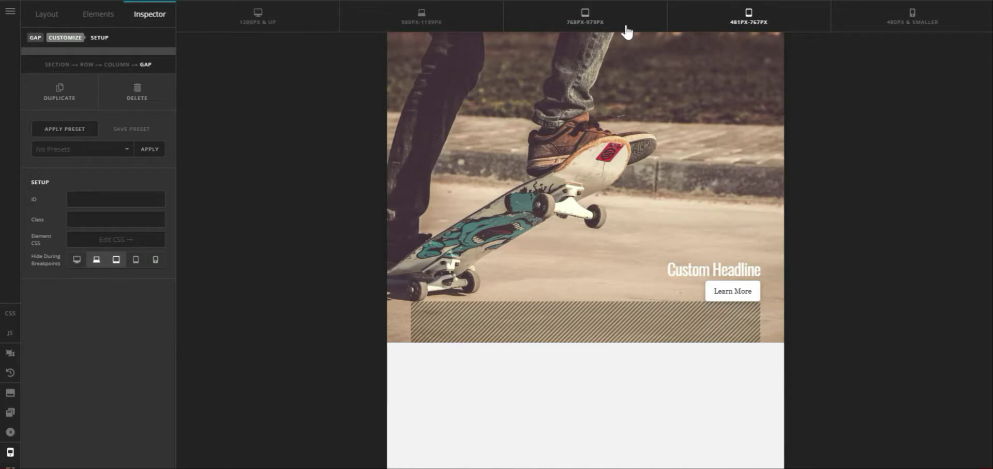
click(625, 29)
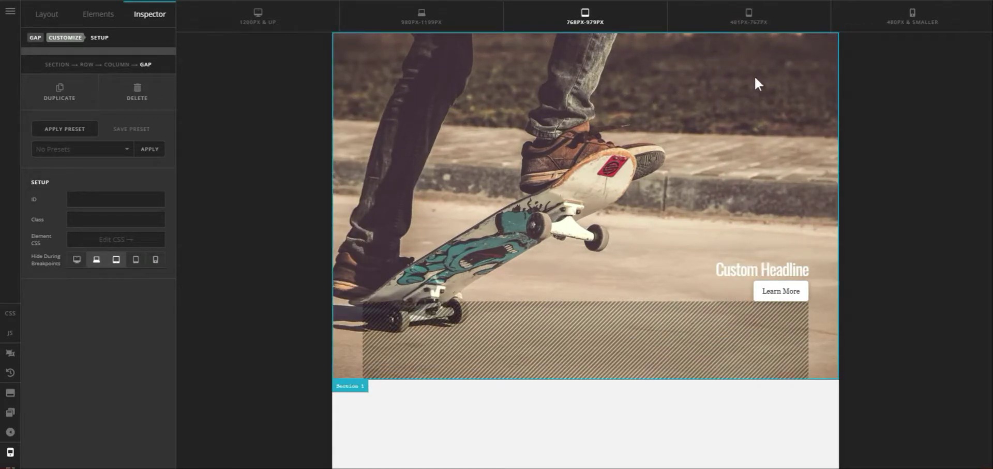
click(844, 29)
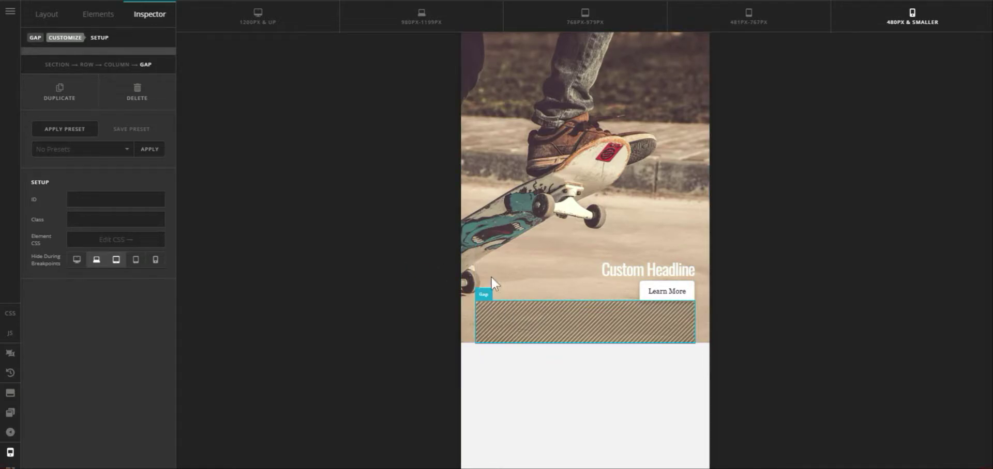
Delete both the 150 px gap and the 80 px gap below the button in the 1200px & up view.
click(266, 24)
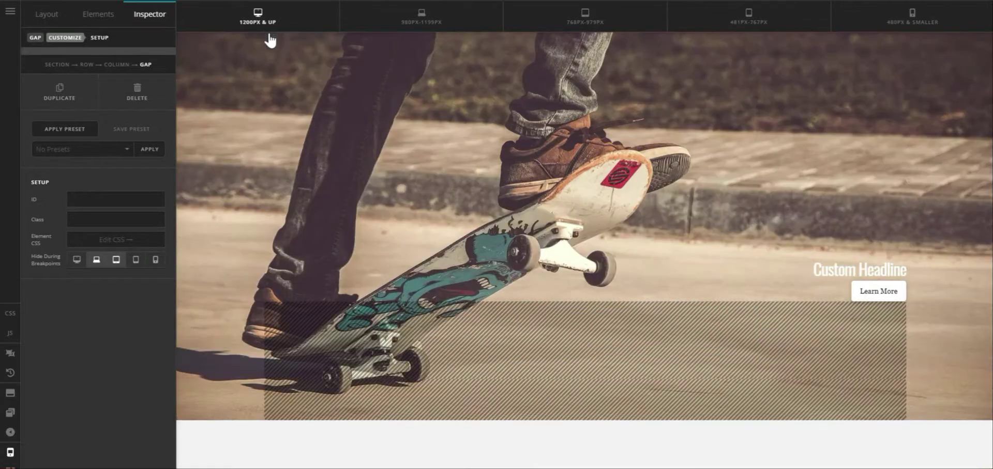
click(625, 326)
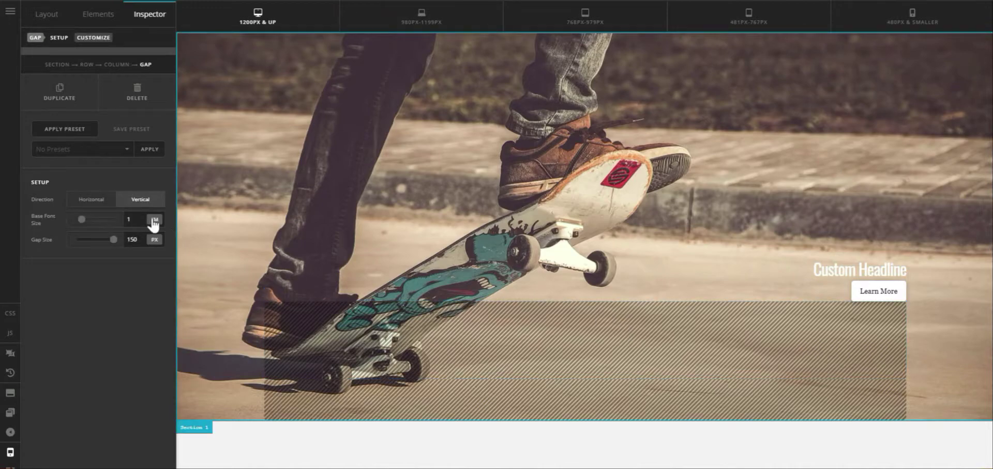
click(137, 91)
click(475, 285)
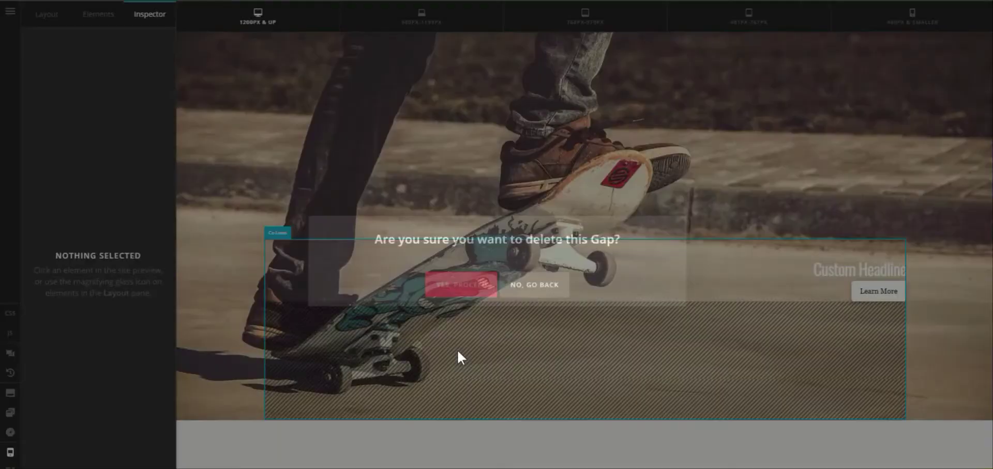
click(459, 335)
click(150, 90)
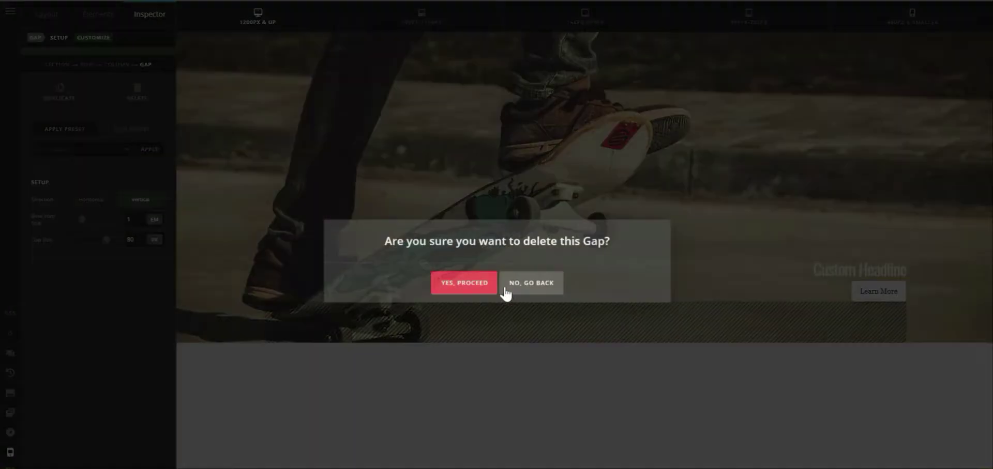
click(463, 285)
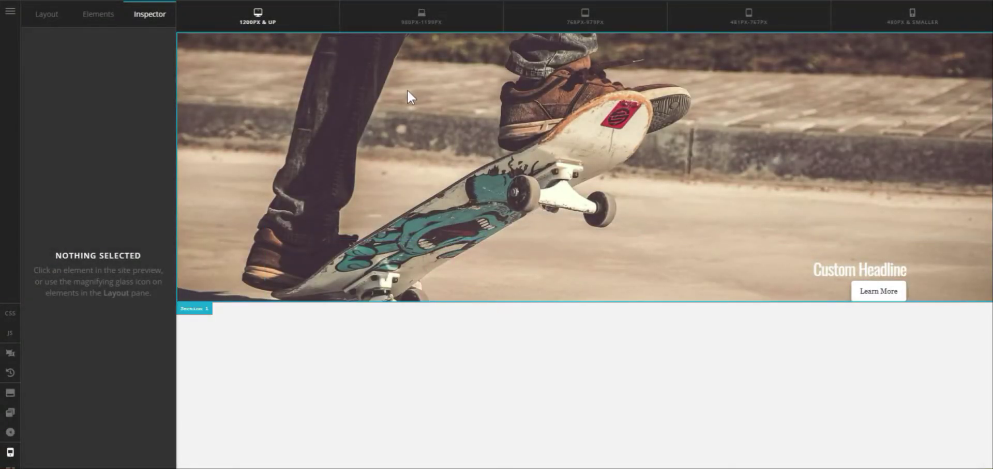
Switch the section's top padding to a percentage, trying 100% before reducing it to 25%.
click(208, 152)
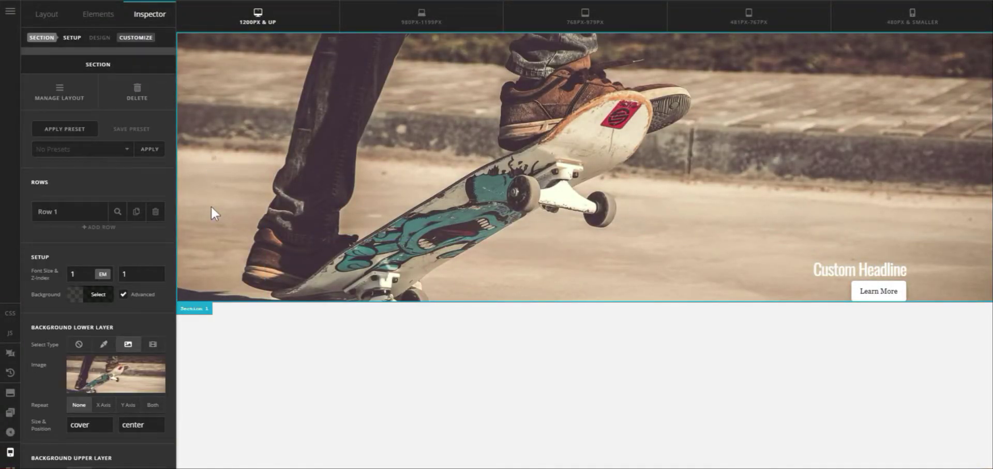
scroll(119, 357, down, 8)
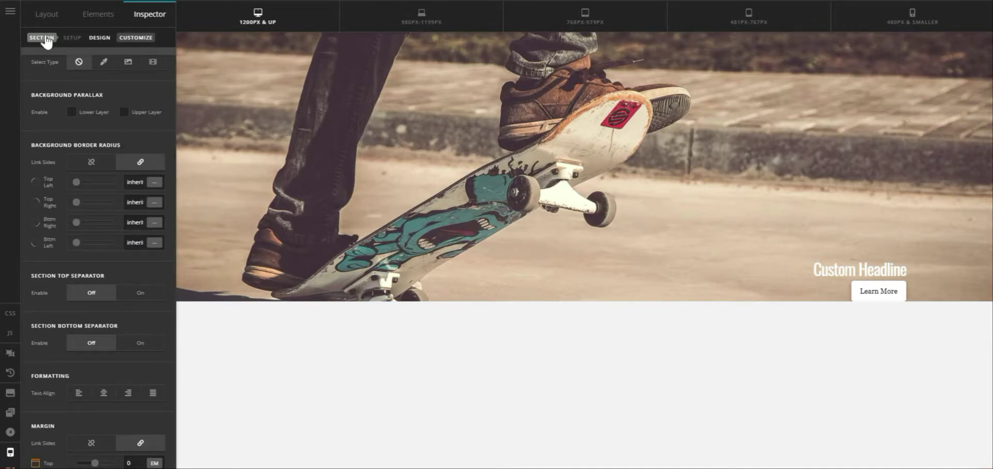
scroll(100, 315, down, 5)
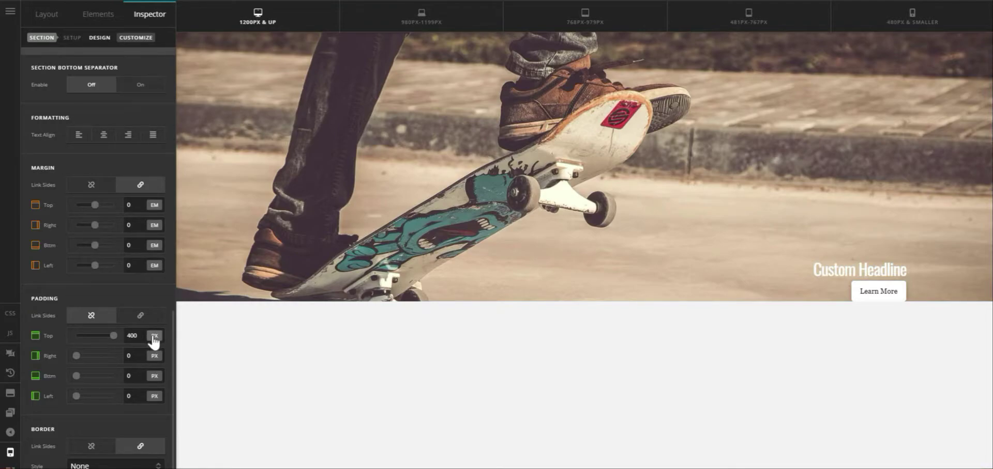
click(154, 338)
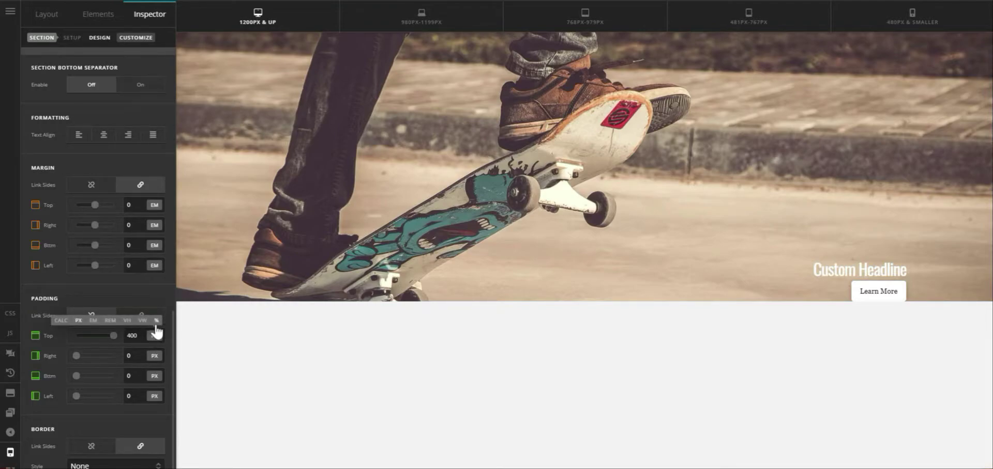
click(156, 321)
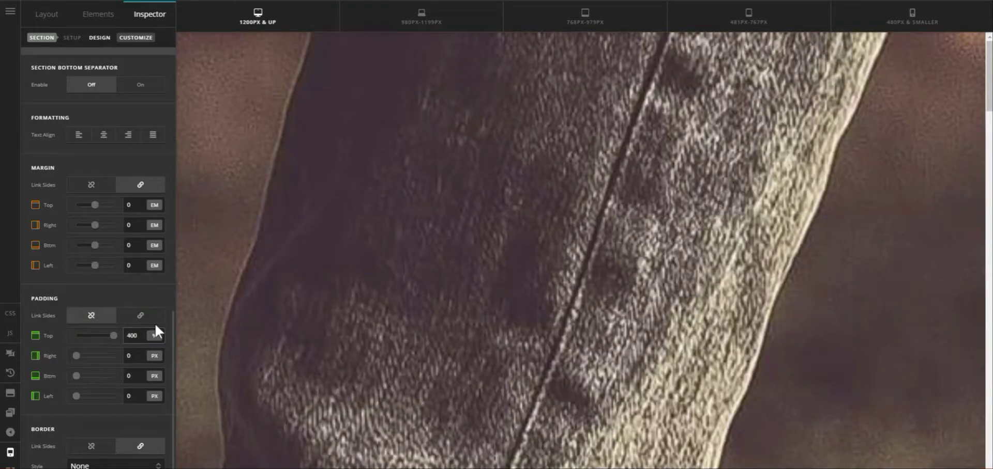
double_click(132, 336)
text(100)
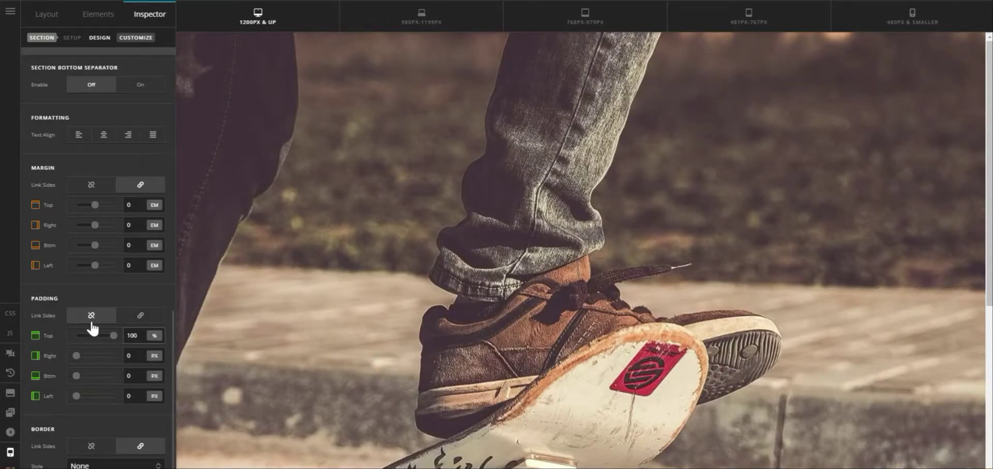
double_click(132, 335)
text(25)
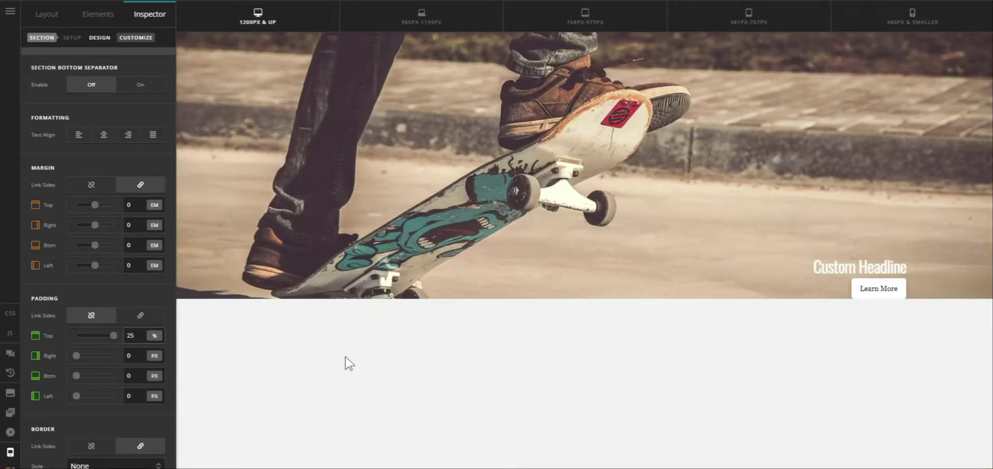
Set the section's bottom padding to 10%.
click(156, 379)
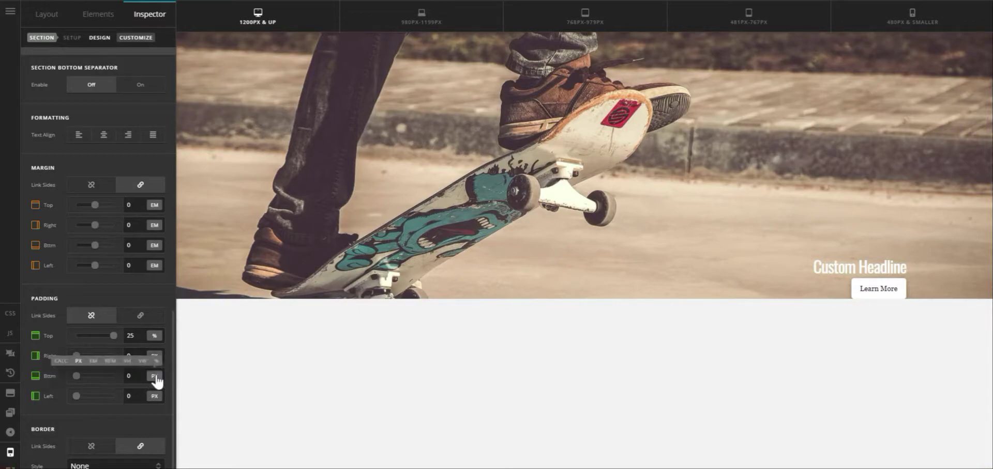
click(156, 362)
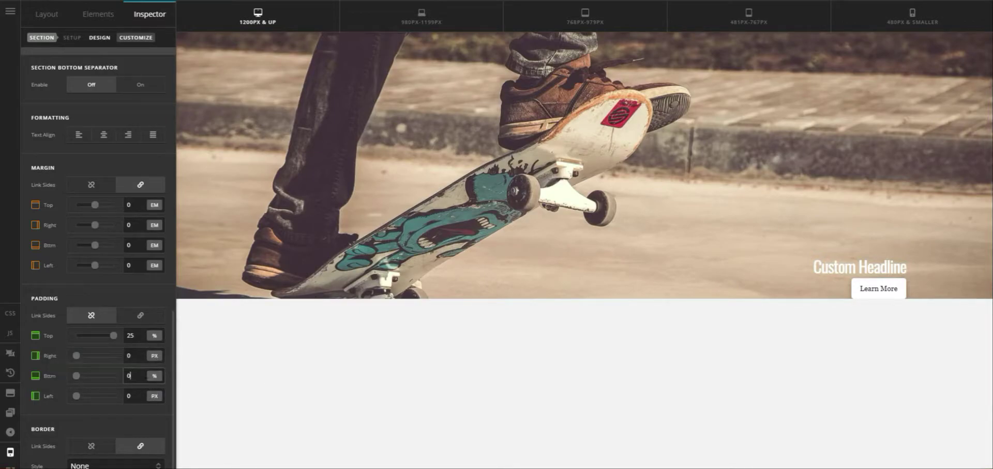
text(10)
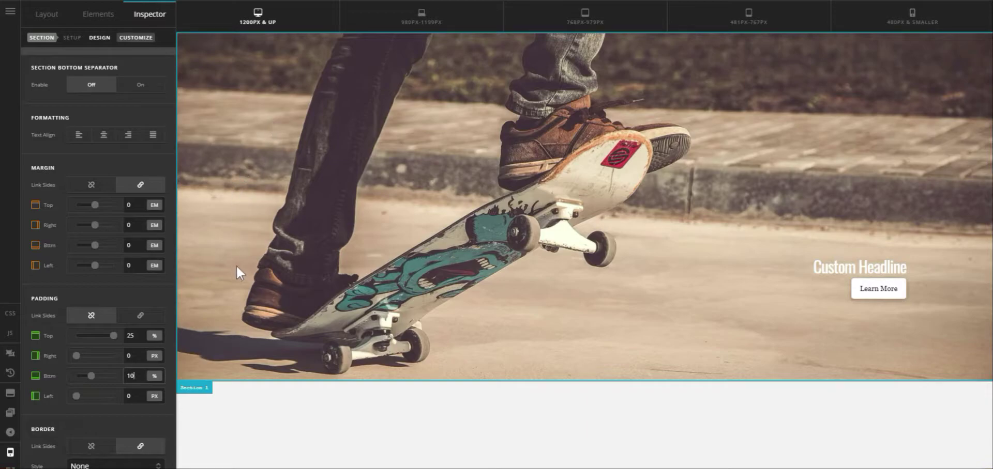
Change the size of the section's lower background image to contain.
scroll(119, 321, up, 15)
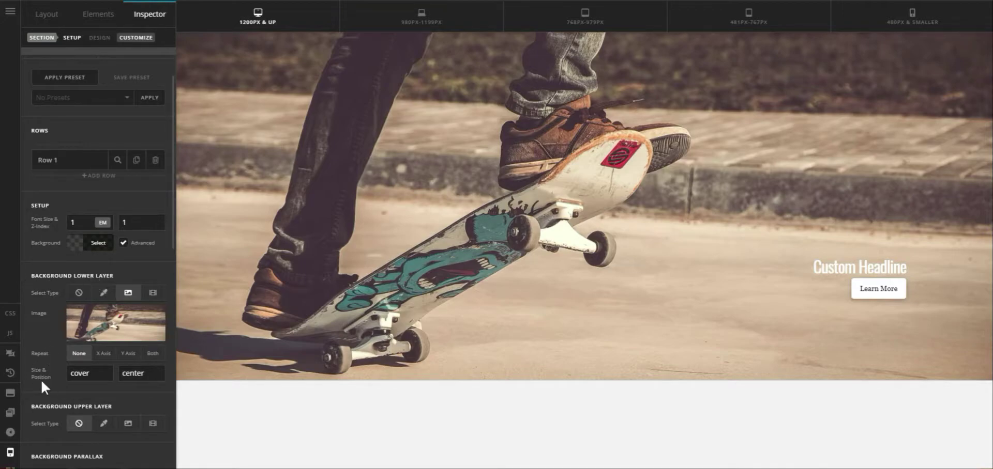
key(ctrl+a)
text(contiain)
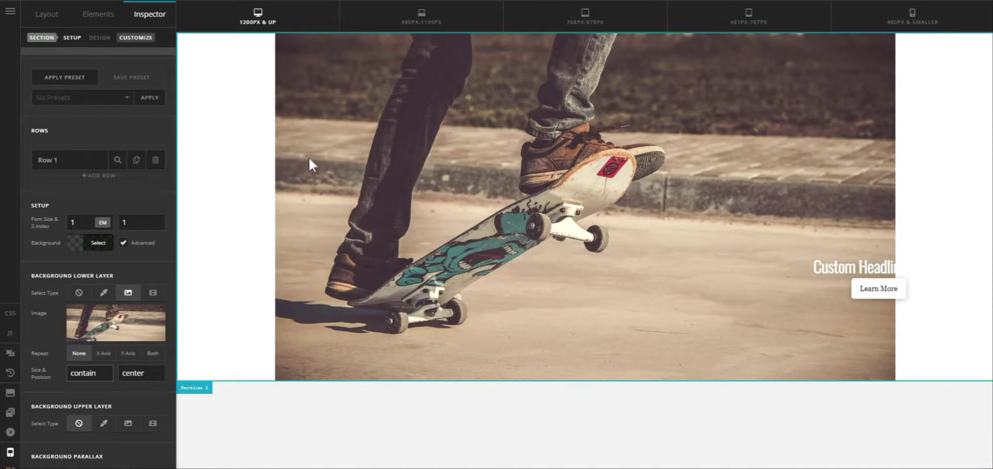
Increase the section's top padding to 30%.
scroll(119, 367, down, 2)
scroll(62, 315, down, 4)
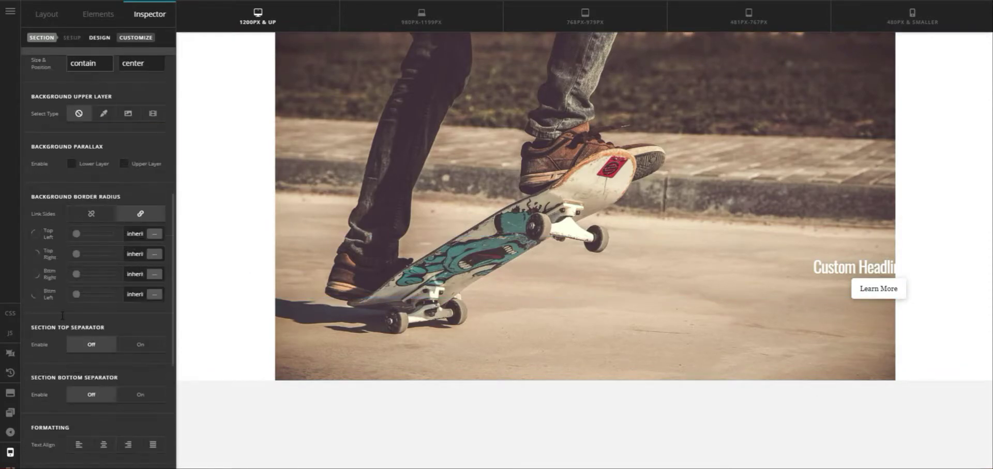
scroll(63, 315, down, 8)
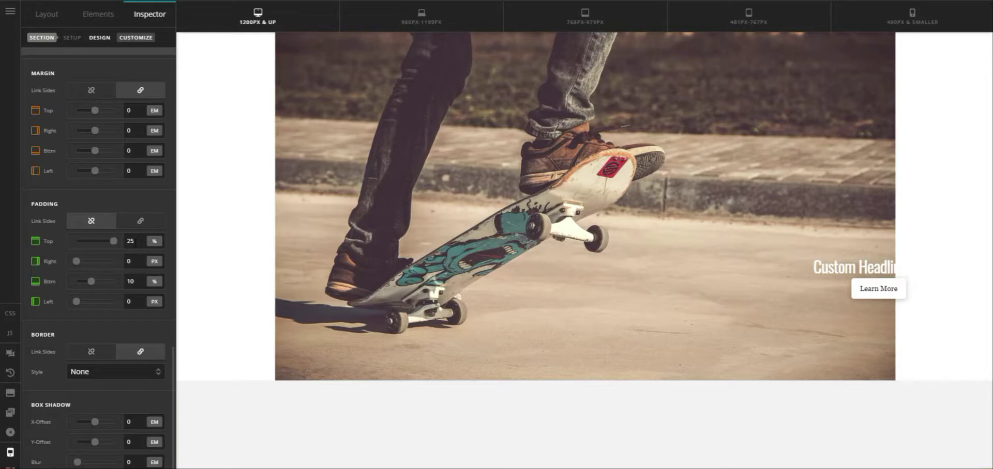
double_click(136, 241)
text(30)
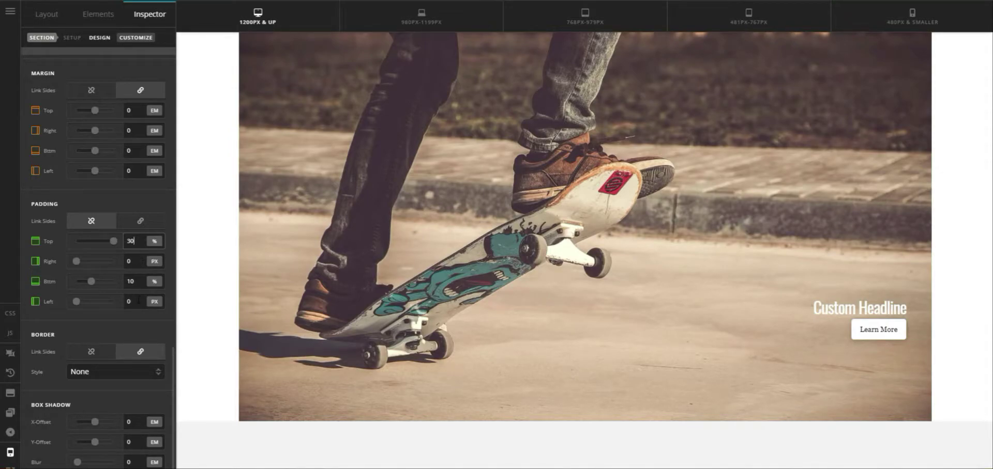
Try 20% for the section's bottom padding, and settle on 15%.
double_click(131, 281)
text(20)
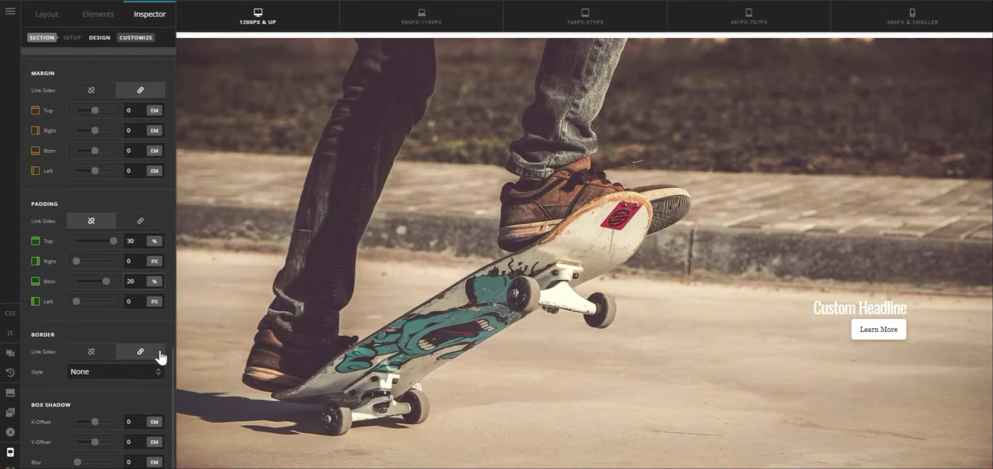
drag(136, 282, 99, 278)
text(15)
Try larger top padding values for the section, including 45%, 40% and 38%.
drag(136, 242, 26, 218)
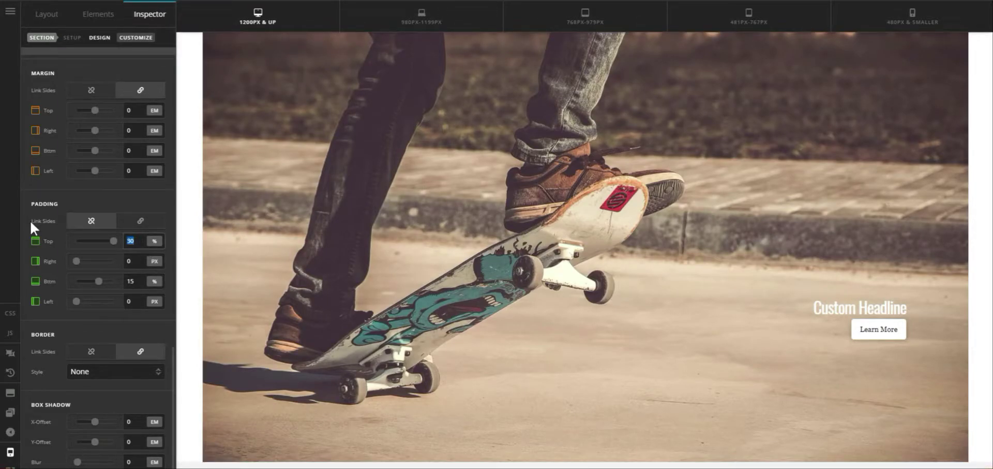
text(45)
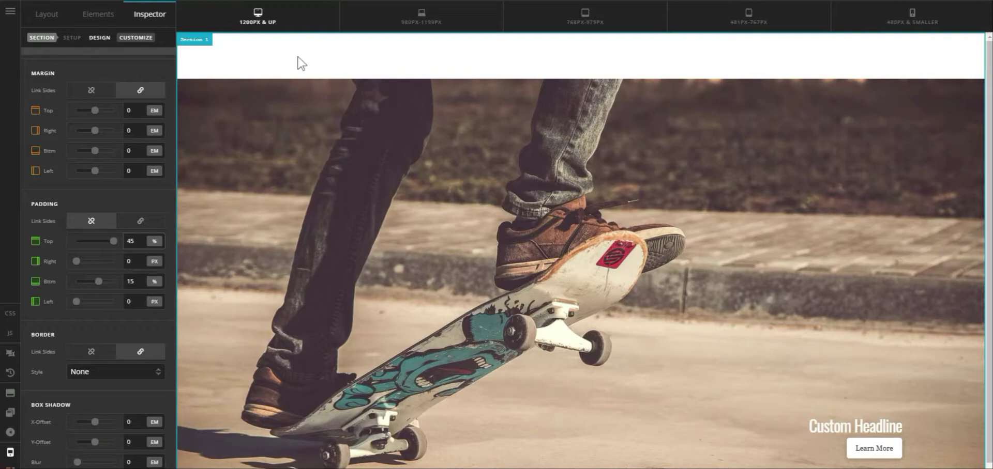
scroll(222, 323, down, 1)
drag(136, 241, 76, 233)
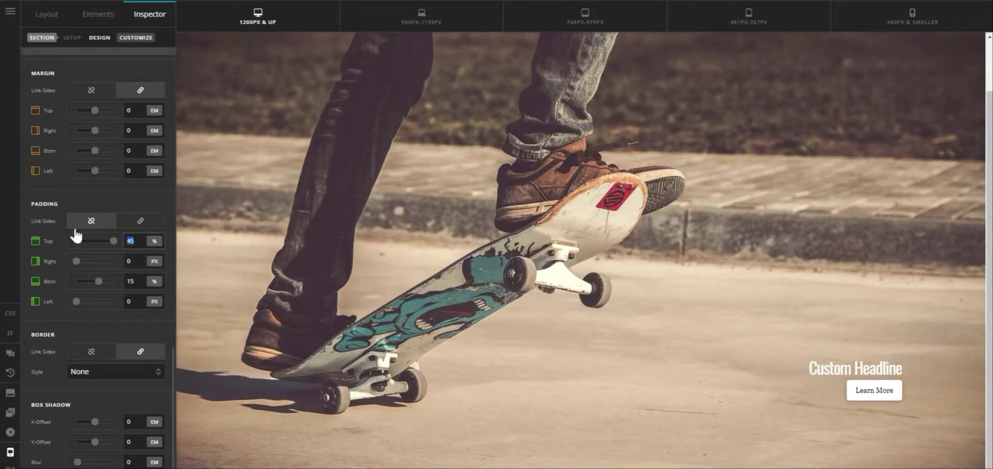
text(40)
drag(133, 241, 56, 220)
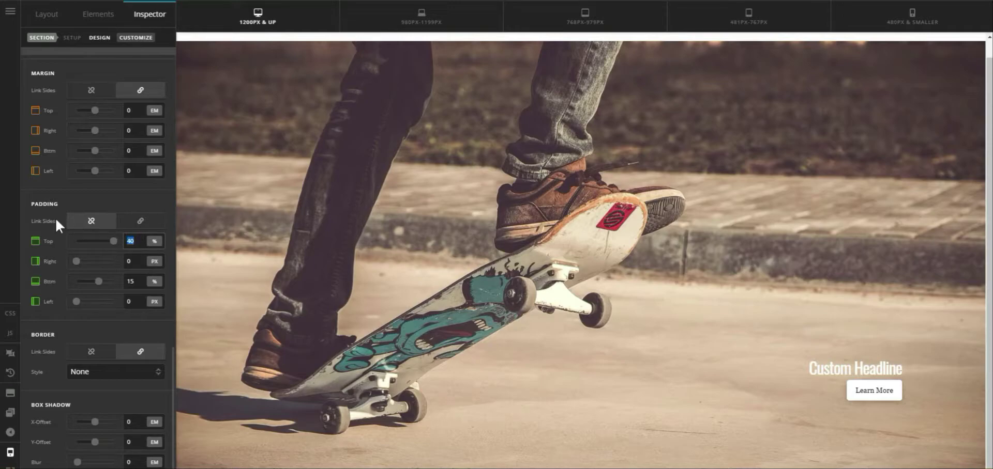
text(38)
drag(136, 241, 84, 232)
text(40)
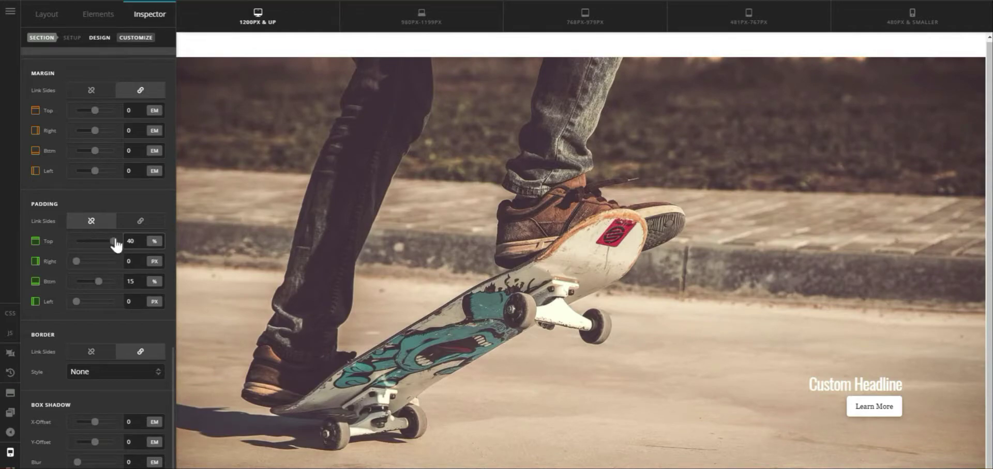
Reduce the section's top padding to 35% and fine-tune it to 33.55%.
key(ctrl+a)
text(35)
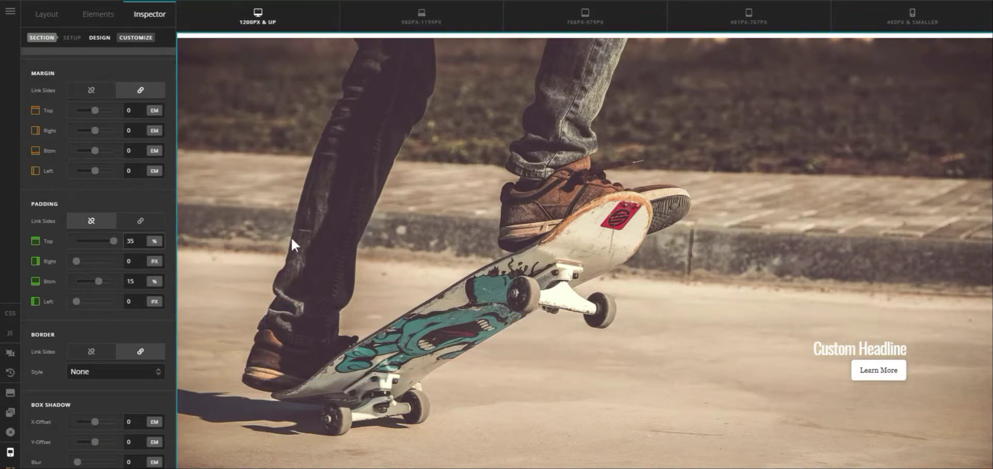
key(Down)
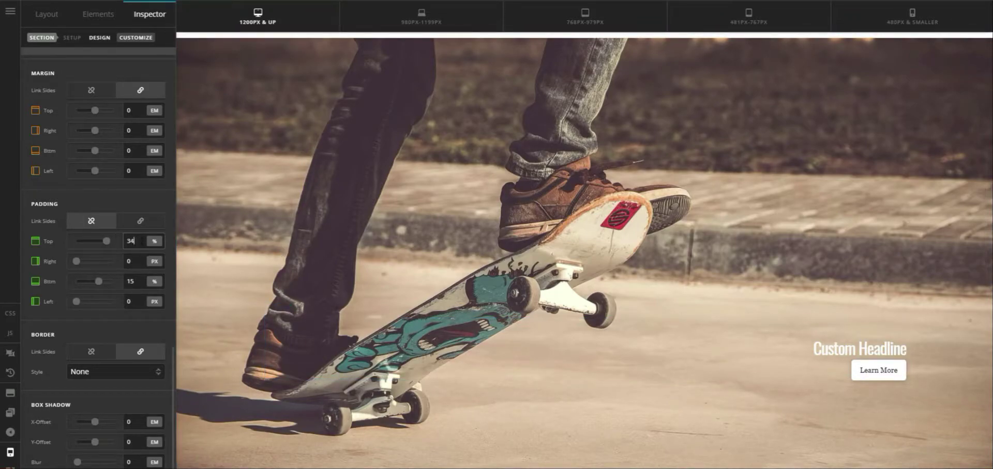
key(Down)
key(Up)
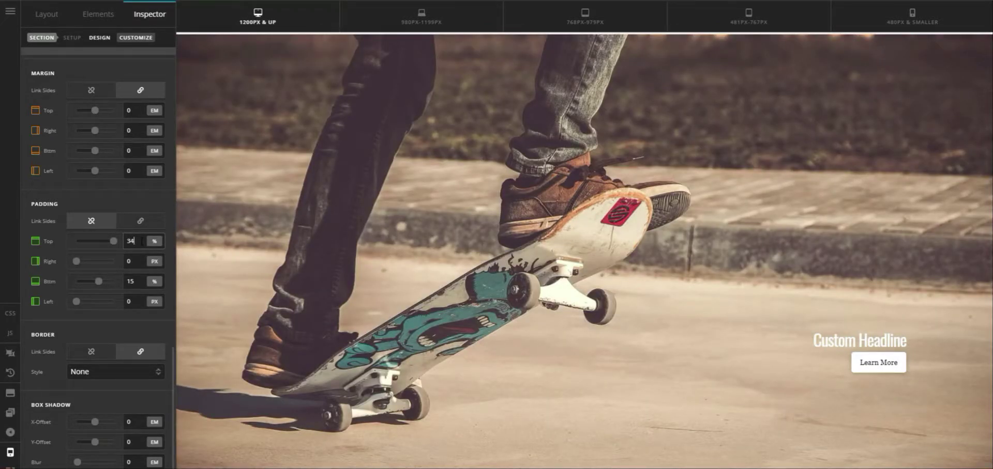
text(3)
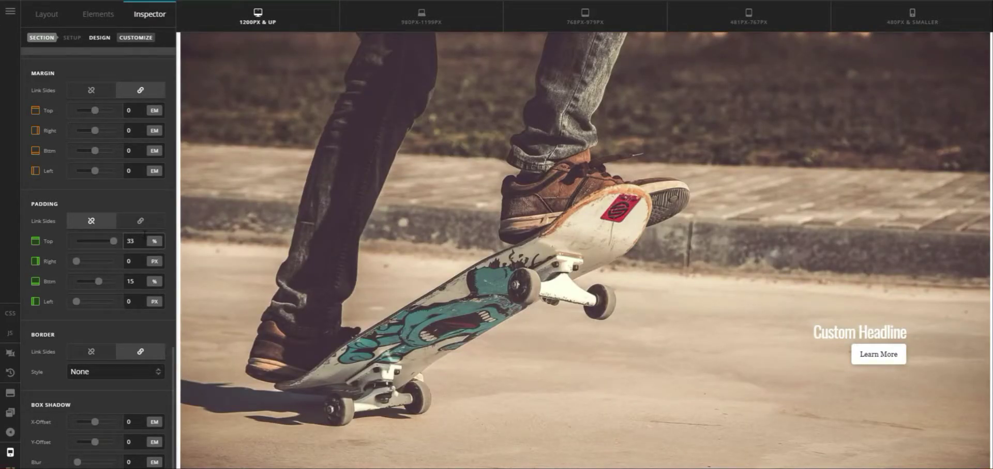
text(.5)
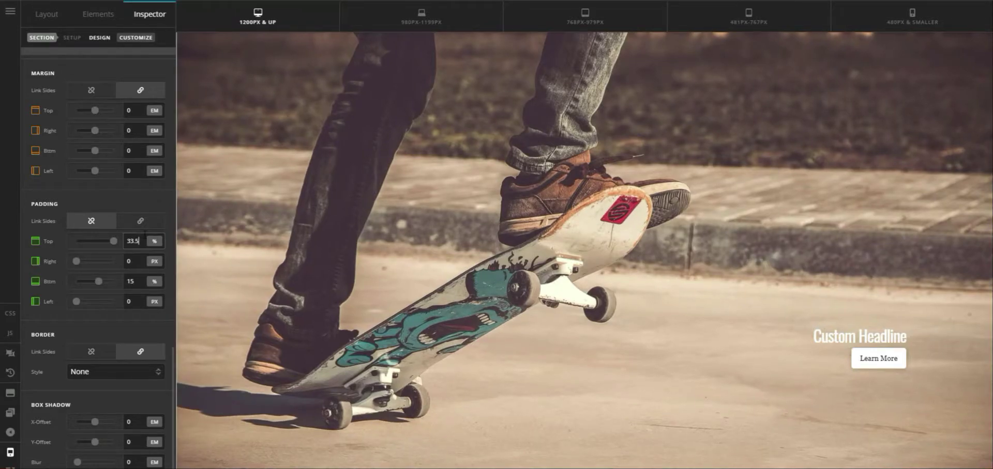
text(5)
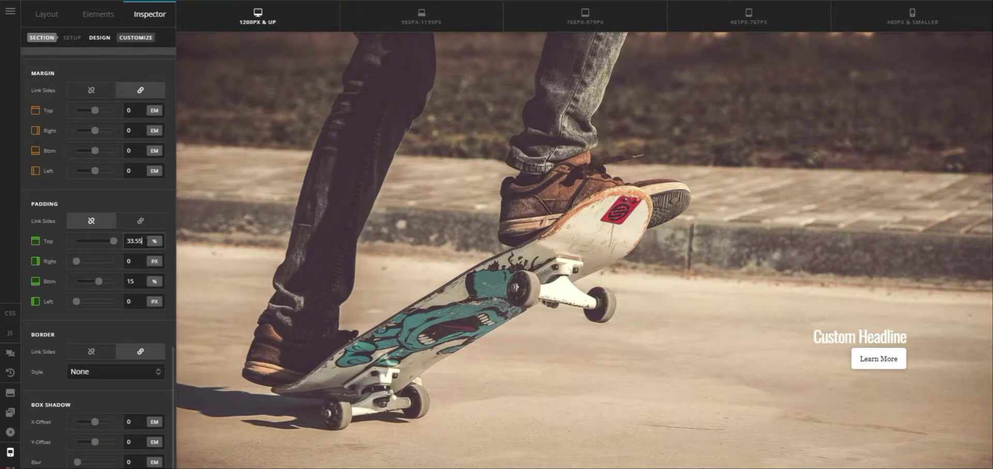
Preview the section at each smaller screen width, from 980–1199 px down to 480 px and smaller.
click(472, 32)
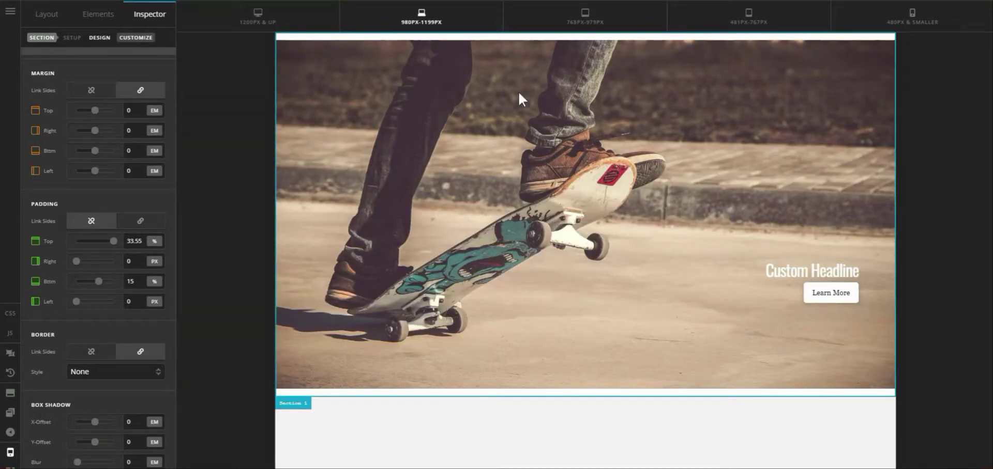
click(559, 12)
click(688, 13)
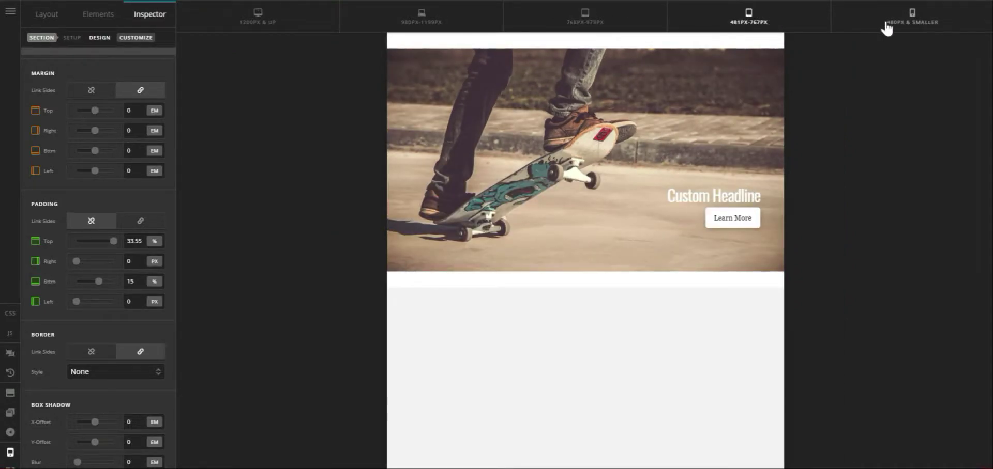
click(886, 26)
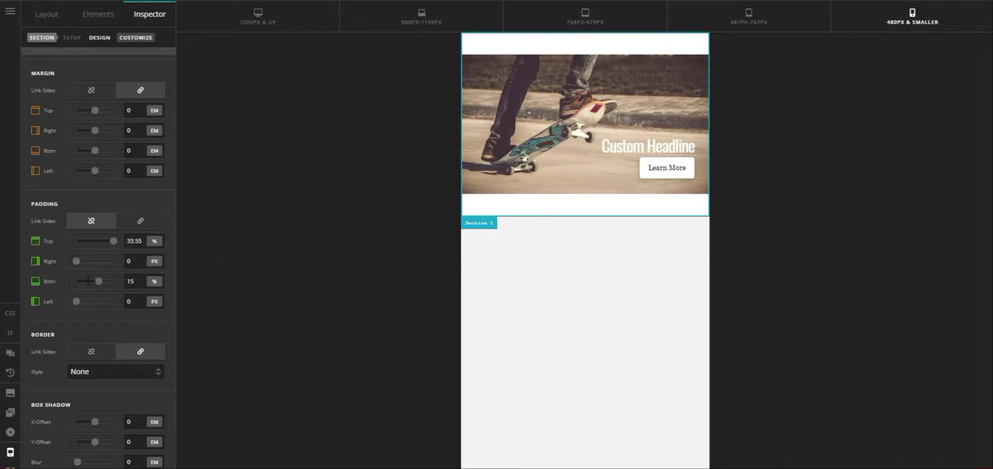
Change the size of the section's lower background image to cover.
scroll(88, 281, up, 5)
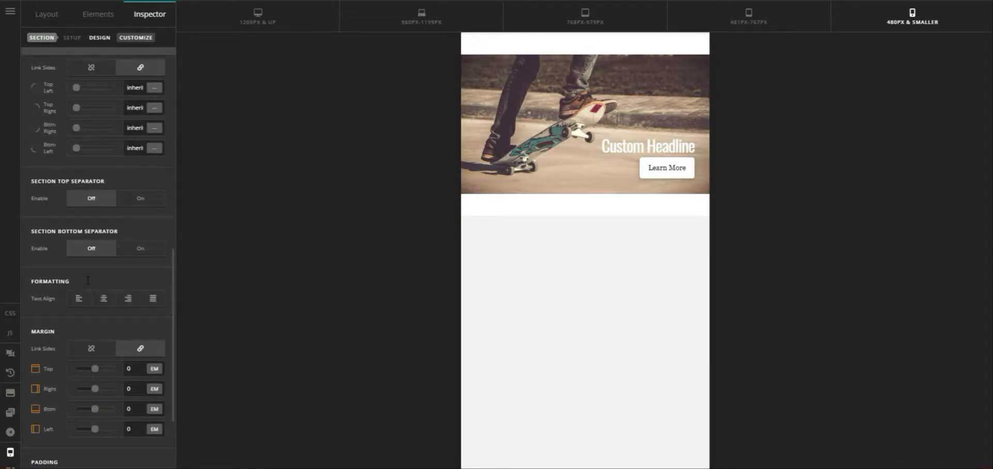
scroll(88, 281, up, 4)
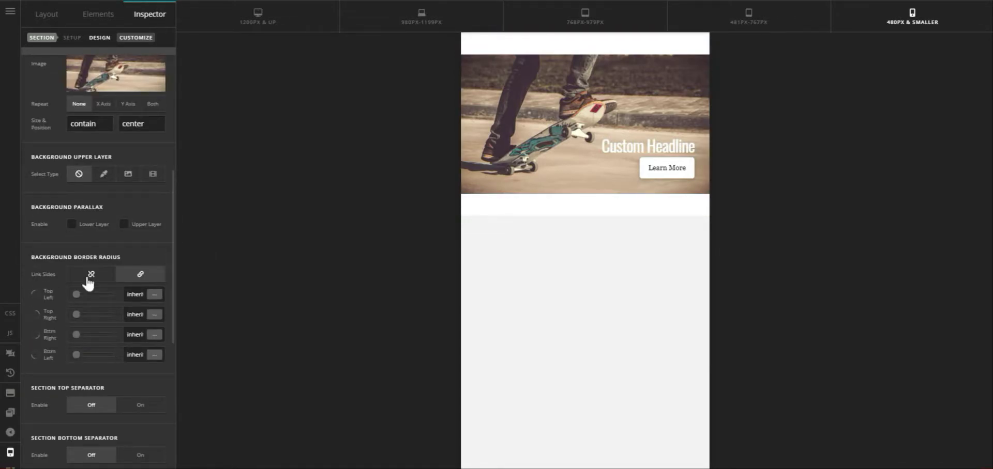
scroll(47, 179, up, 1)
drag(106, 175, 1, 179)
text(cover)
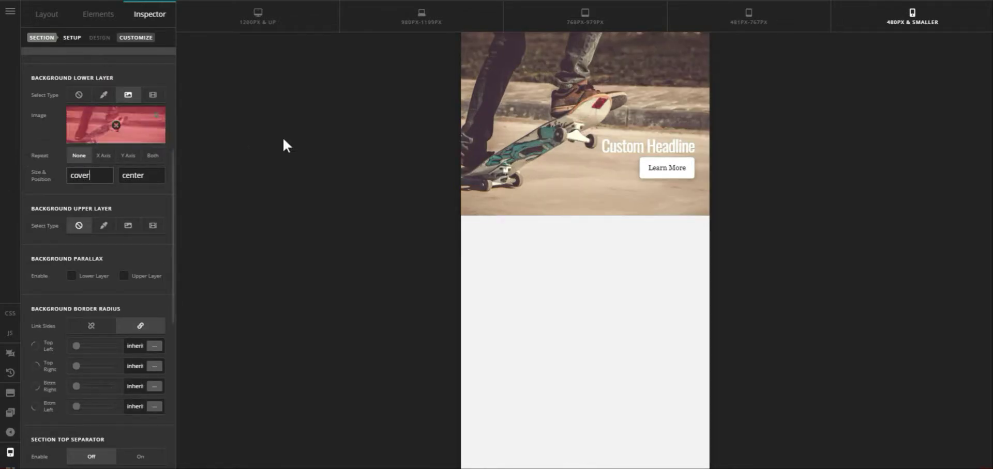
Check how the covering background, headline and button scale across all breakpoints, from 1200 px and up to 480 px and smaller.
click(766, 25)
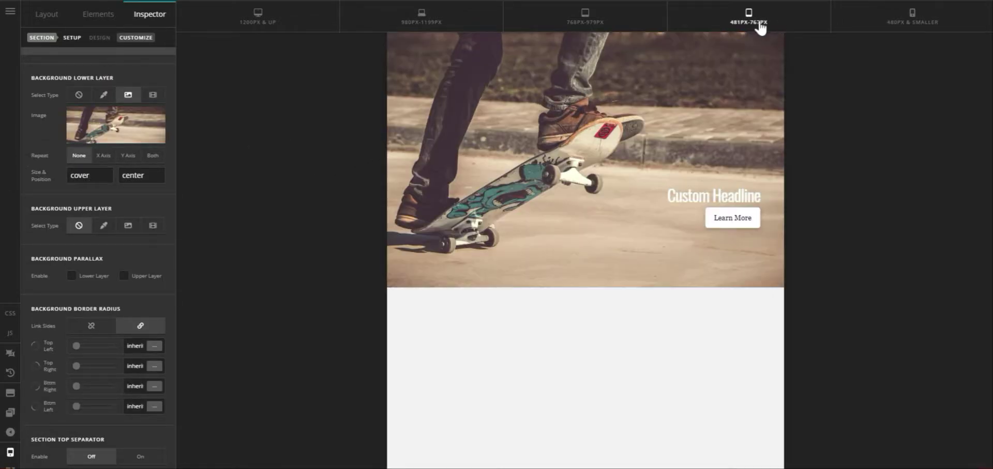
click(616, 26)
click(319, 28)
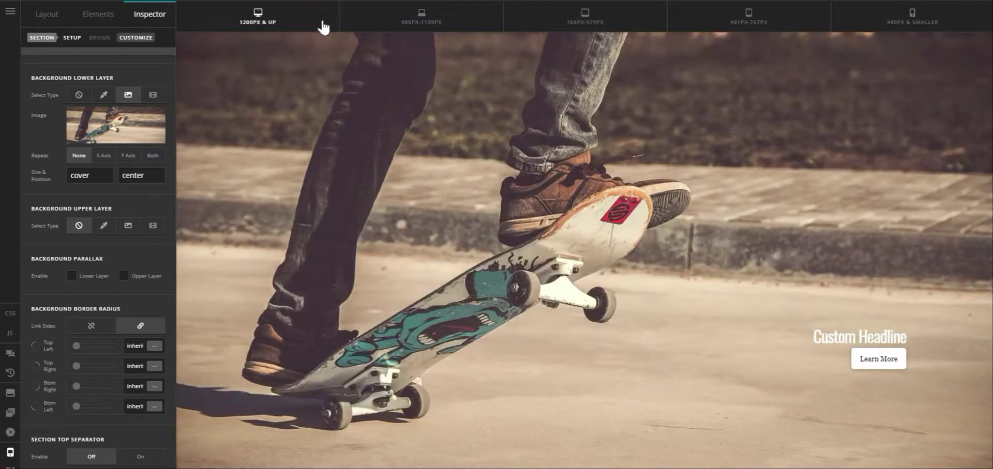
click(373, 22)
click(521, 10)
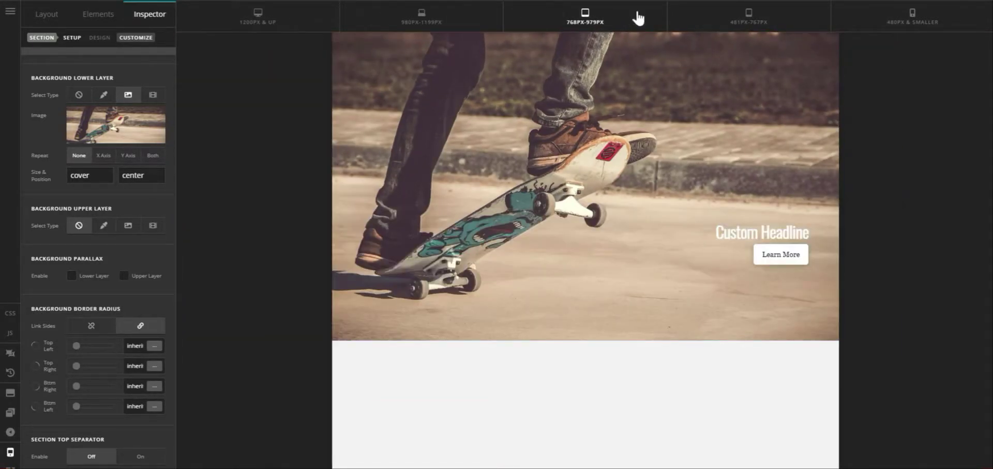
click(716, 18)
click(848, 27)
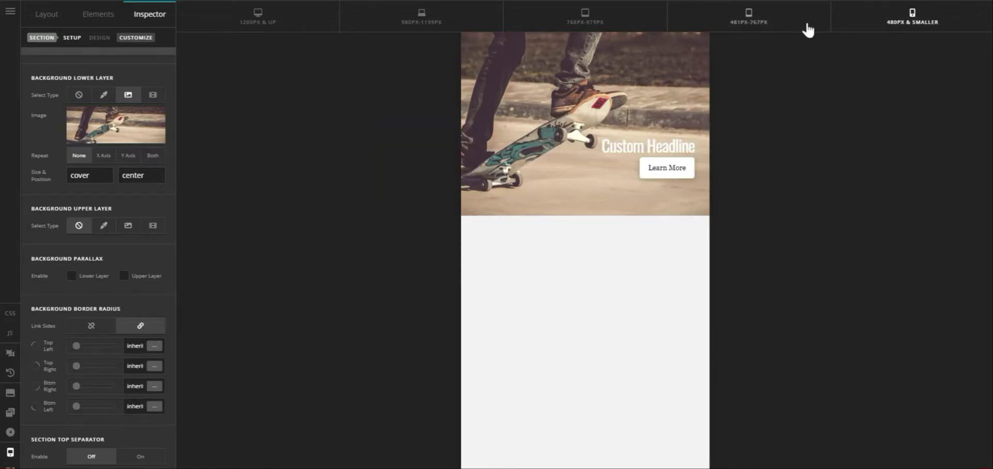
click(270, 25)
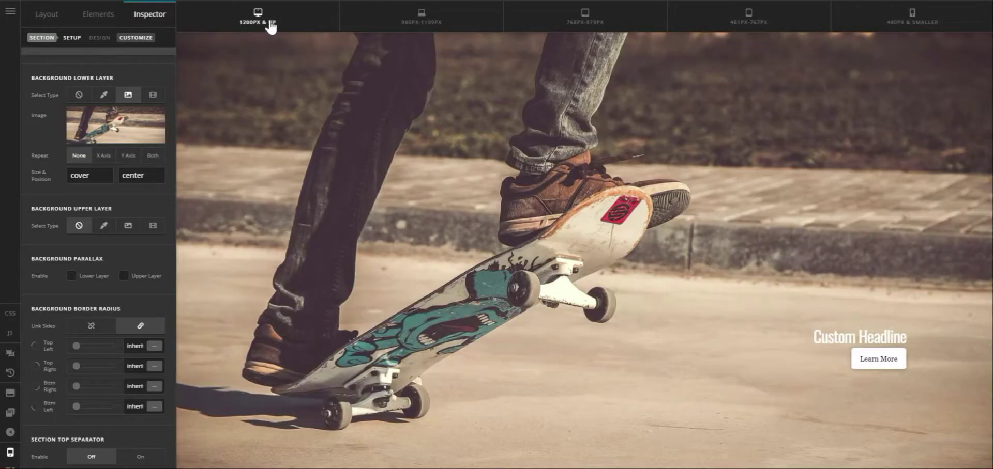
click(373, 14)
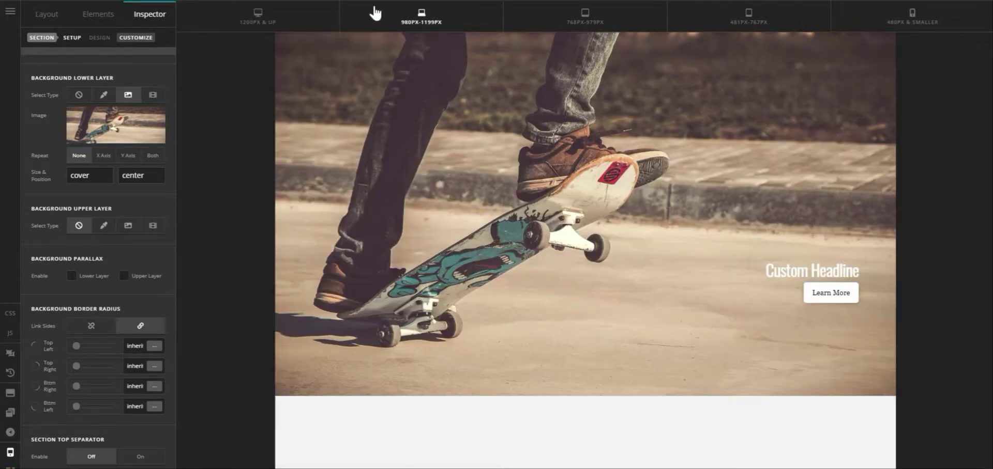
click(595, 25)
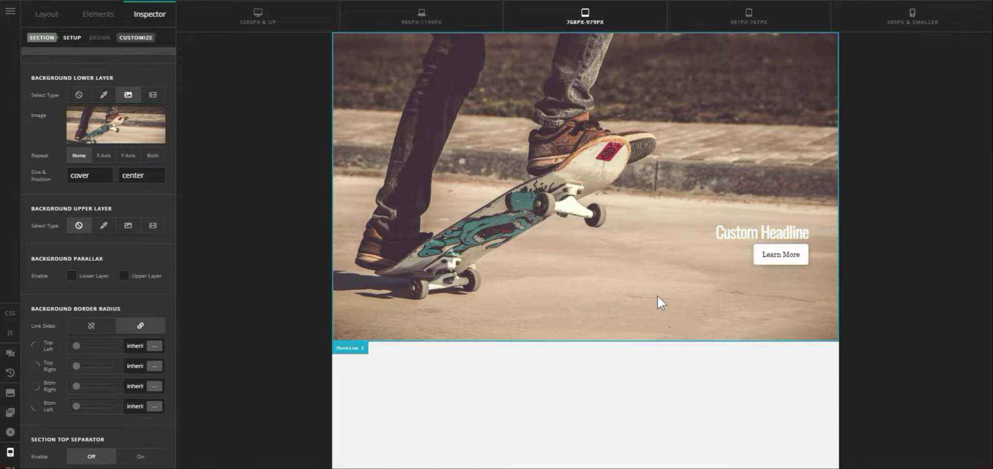
click(739, 21)
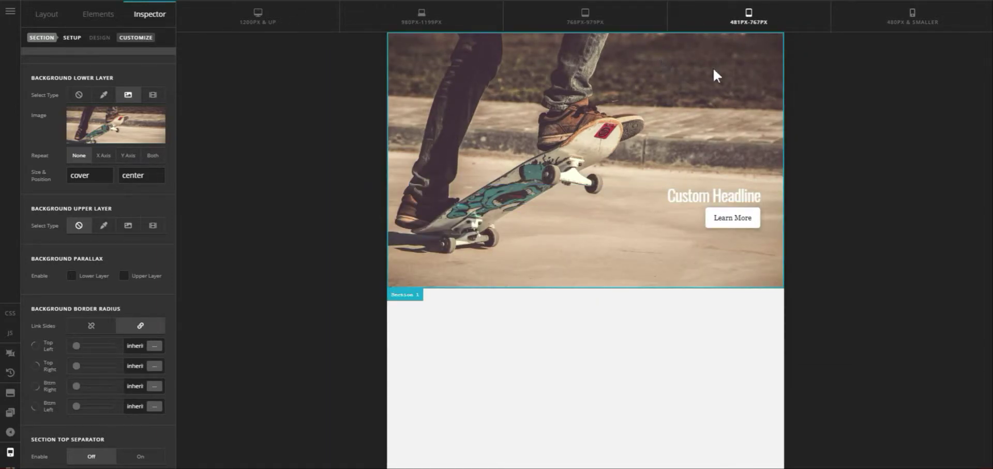
click(894, 18)
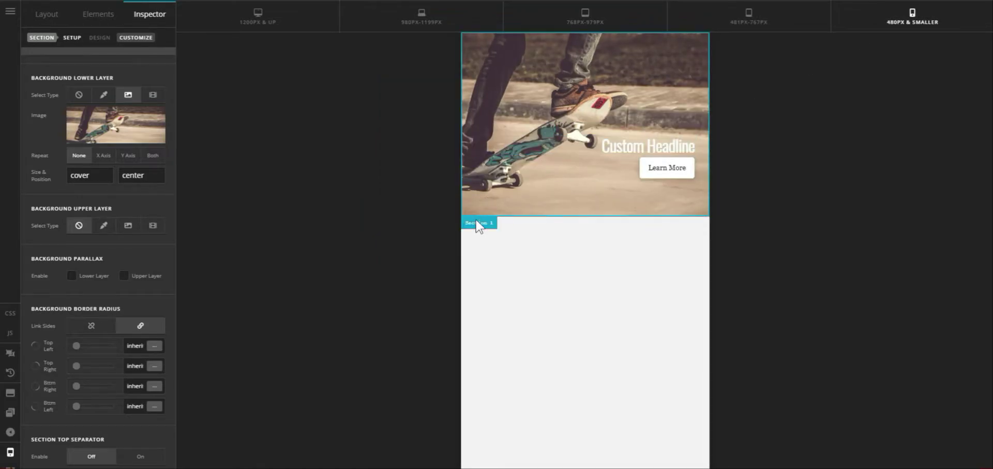